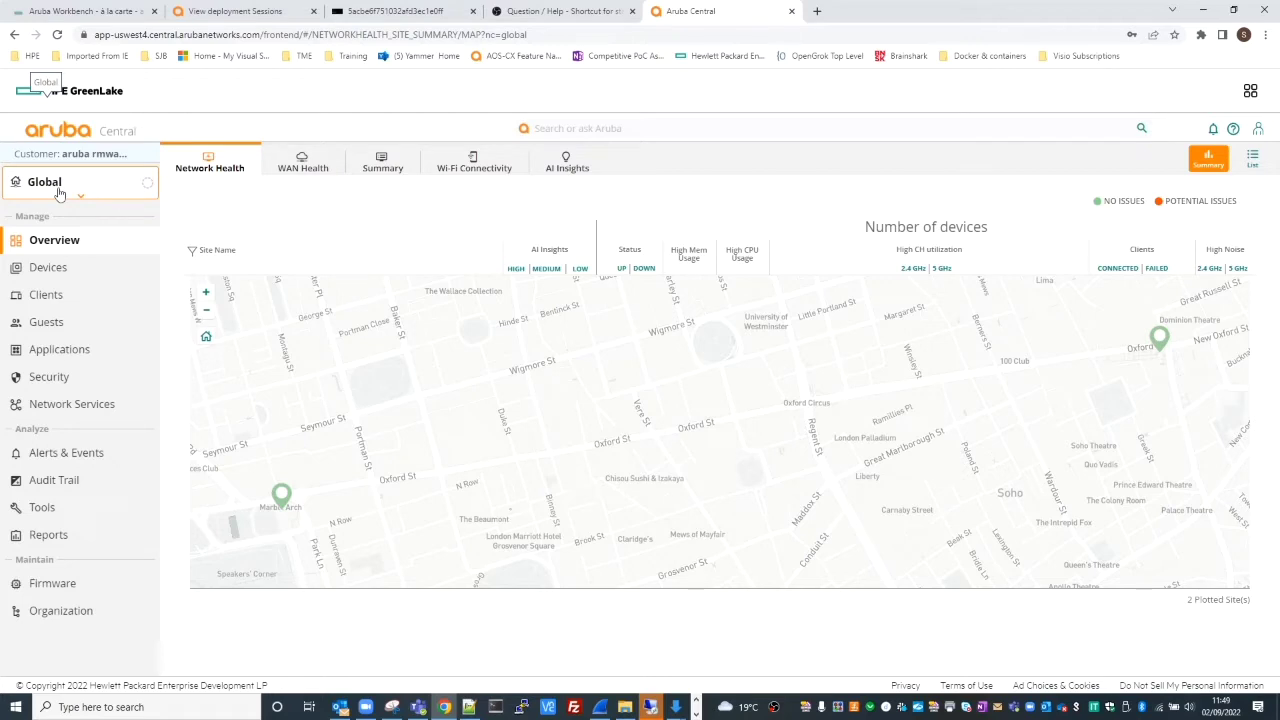
Open the management page for groups and list the devices in the Edge Switches group
left_click(59, 193)
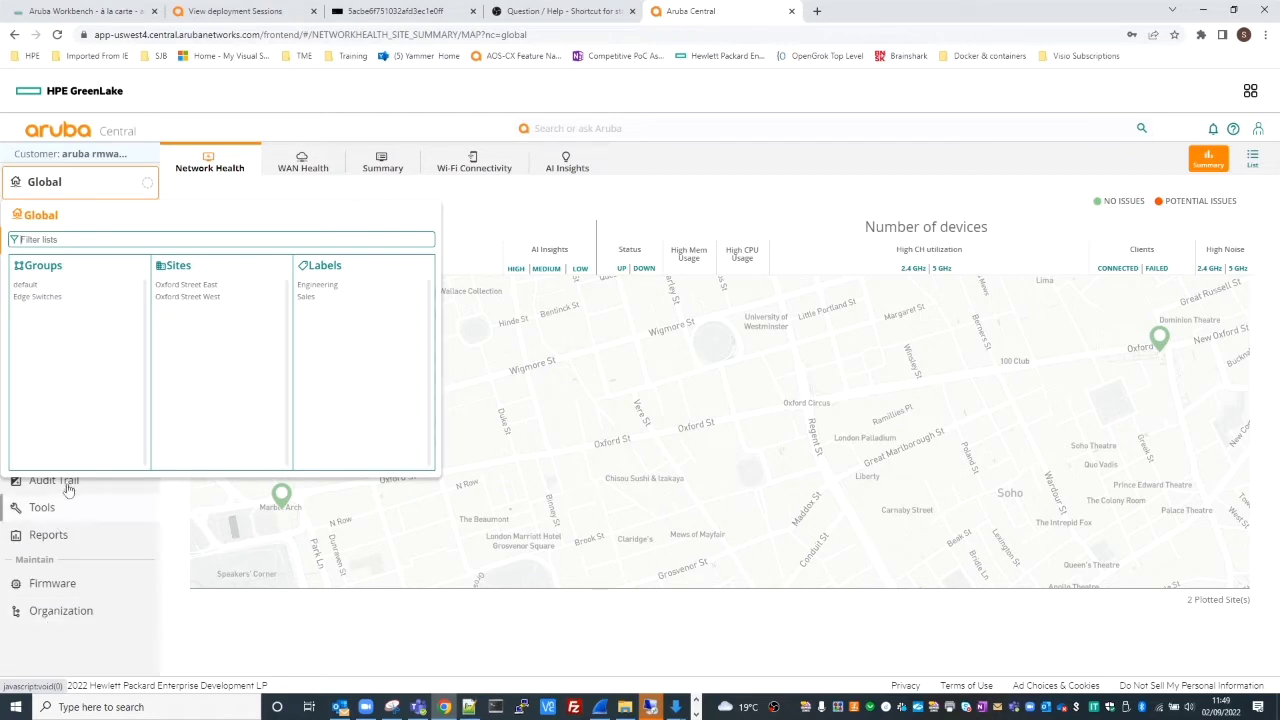
left_click(40, 265)
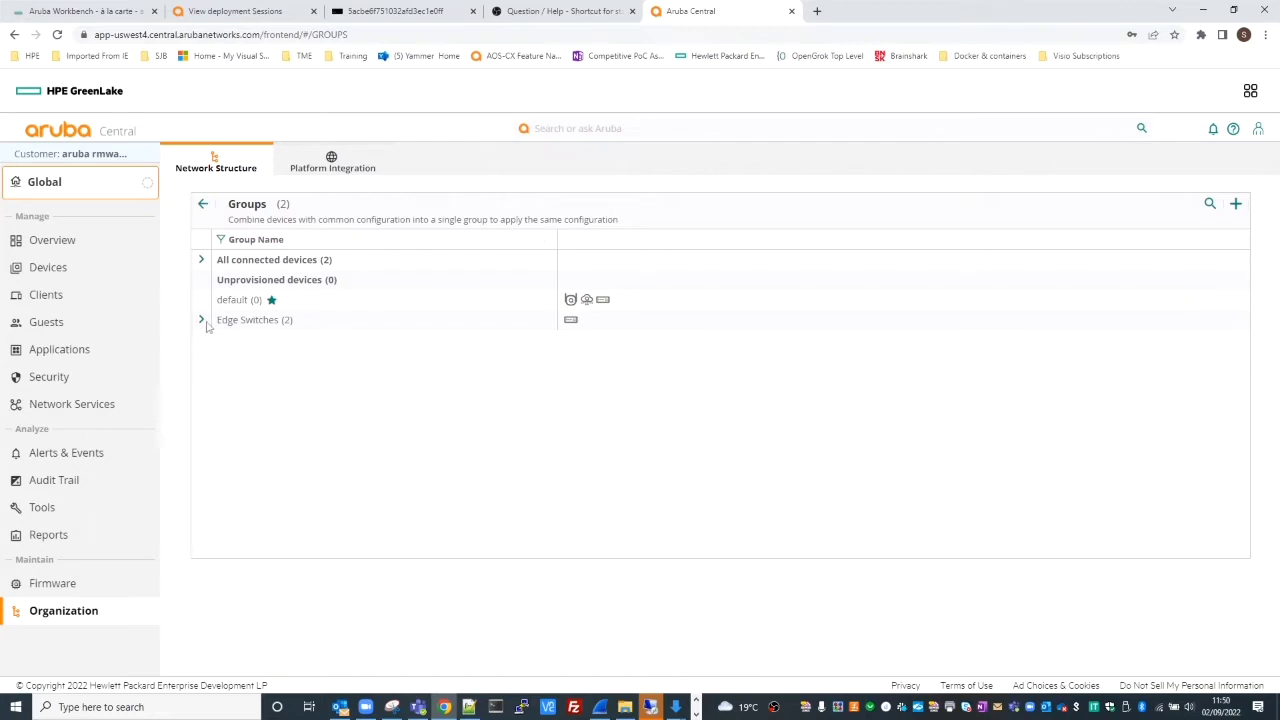
left_click(201, 322)
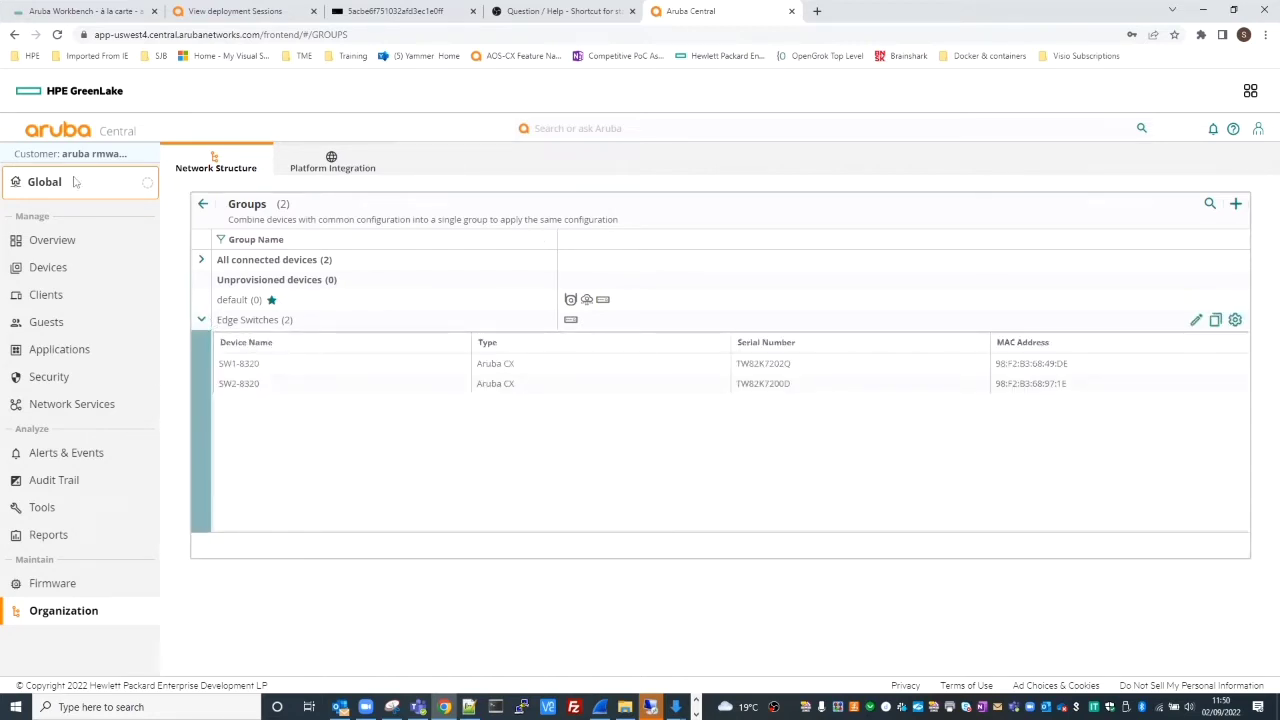
Return to the network structure overview, then reopen the groups and expand Edge Switches again
left_click(202, 207)
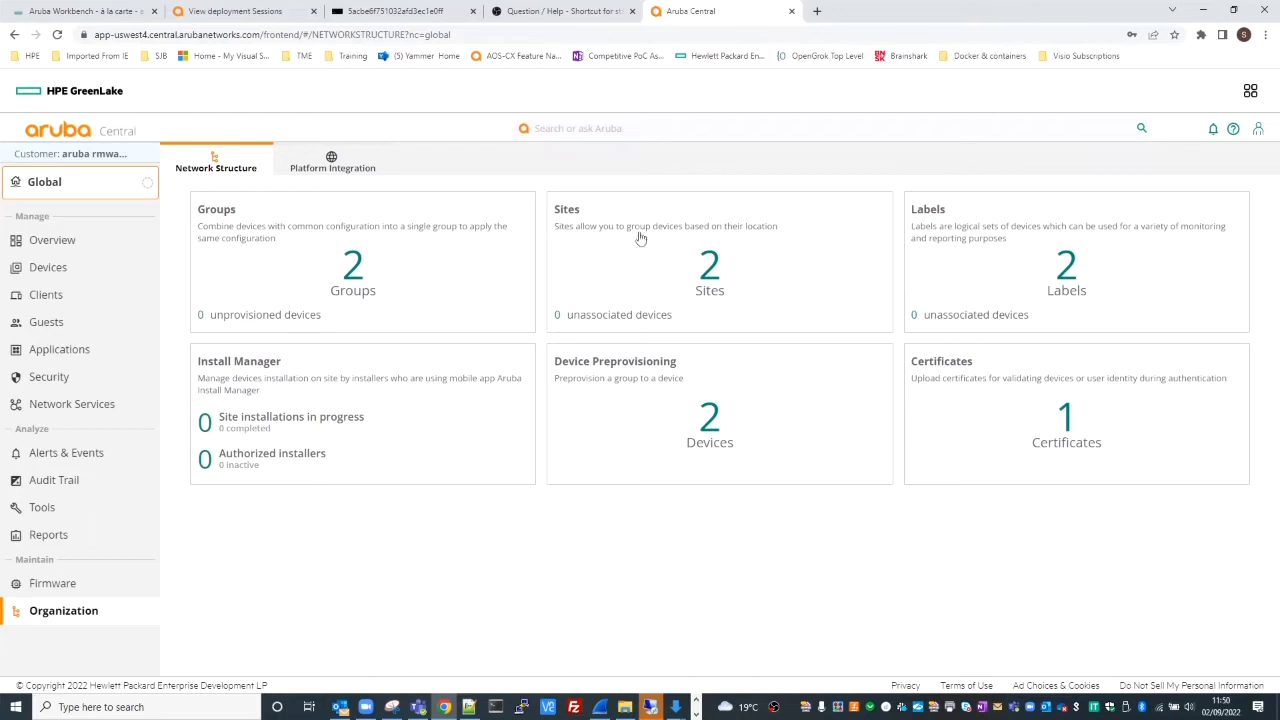
left_click(357, 290)
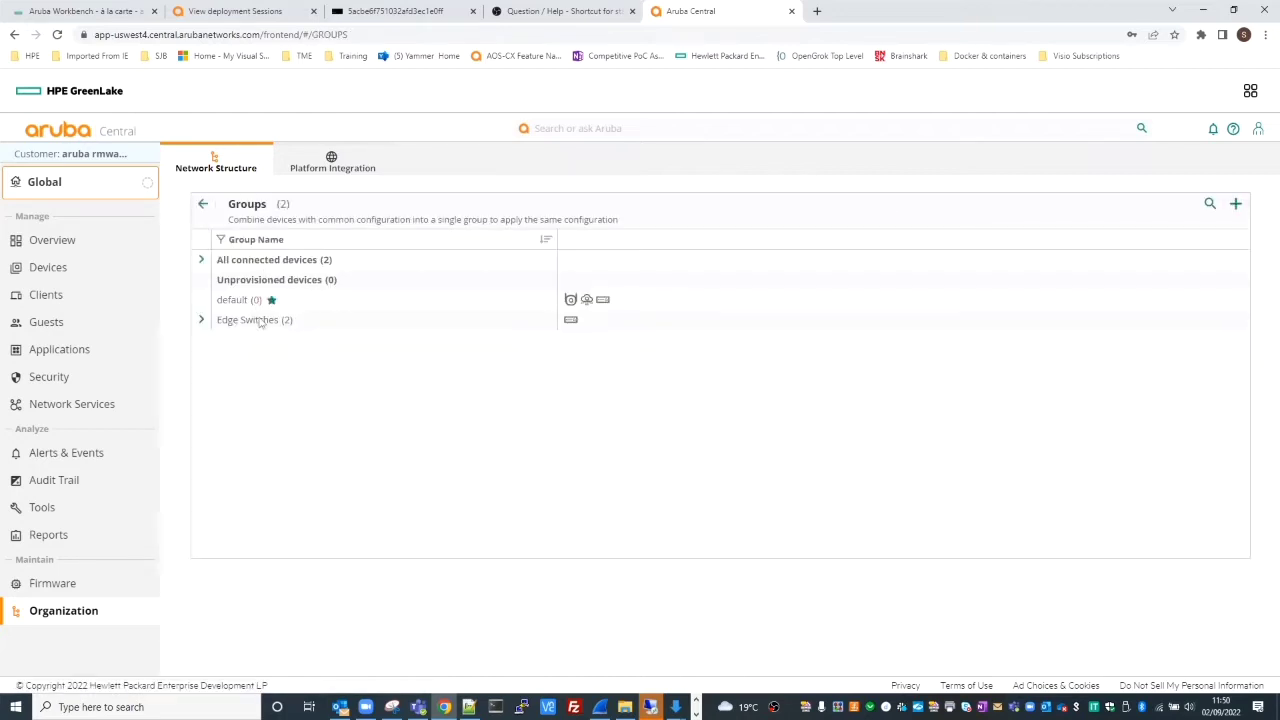
left_click(201, 320)
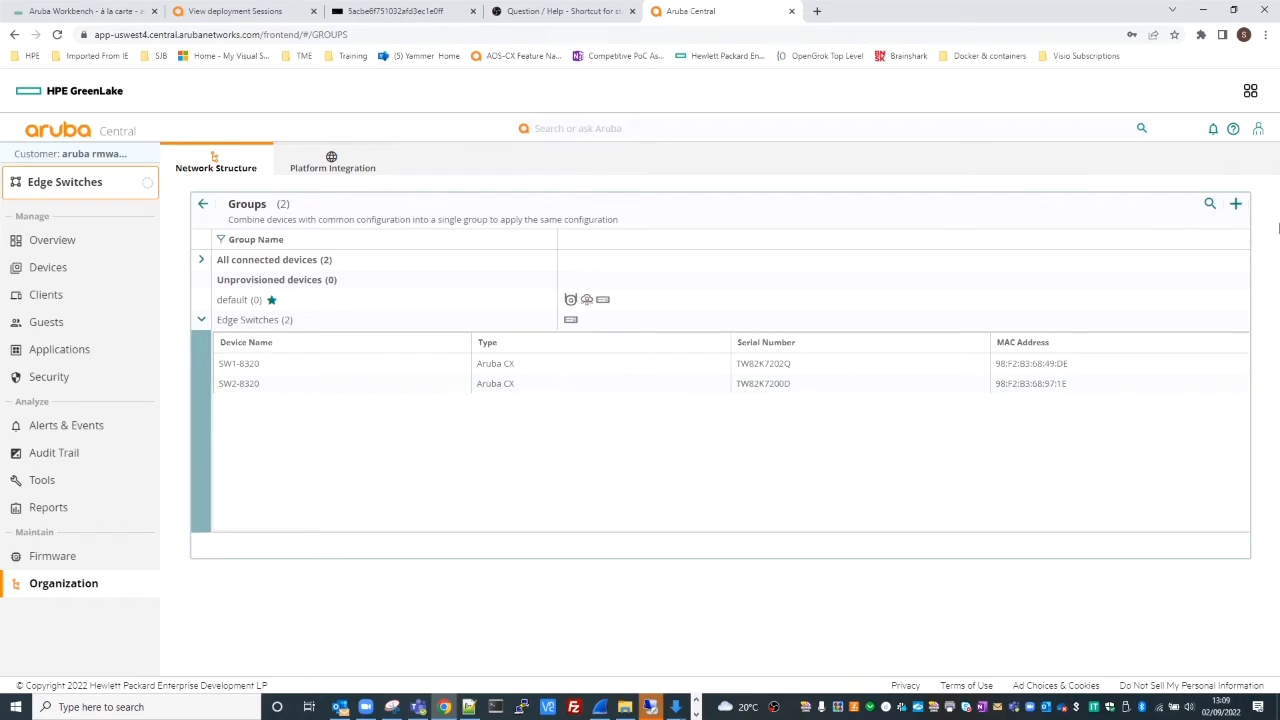
View the Add Group form and the Move Devices options for SW1-8320 and SW2-8320, cancelling both
left_click(1235, 205)
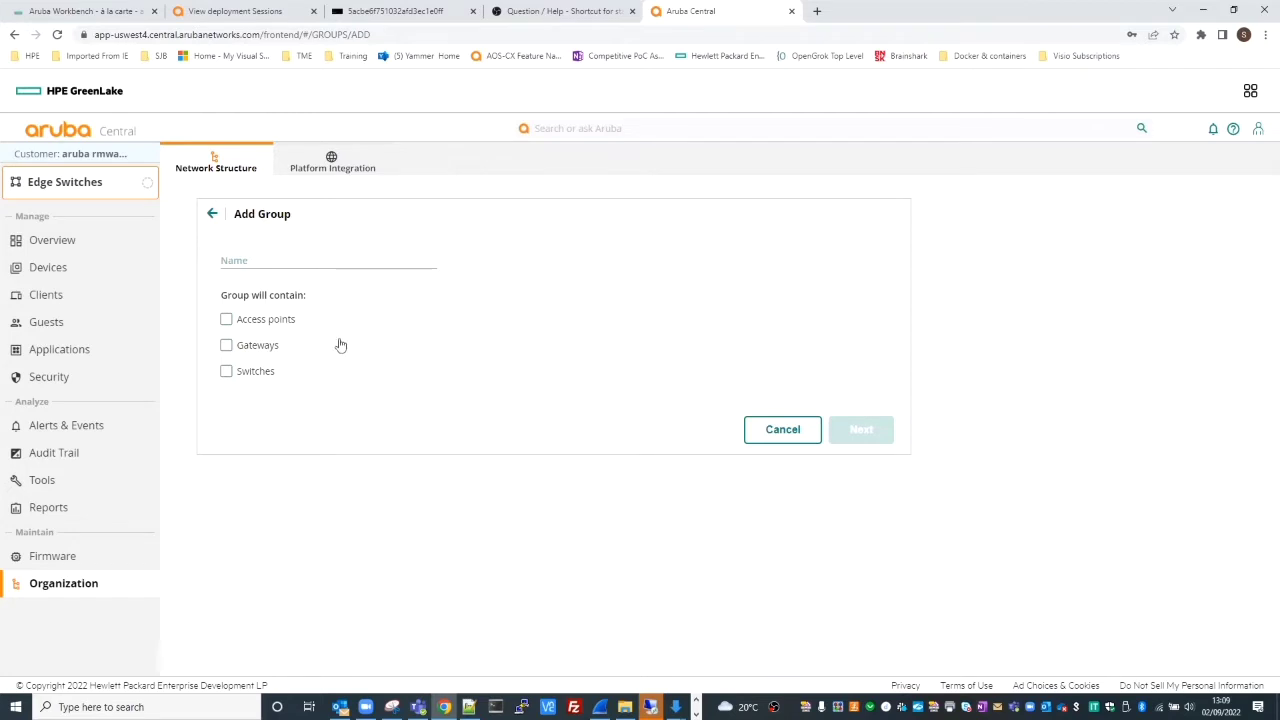
left_click(798, 436)
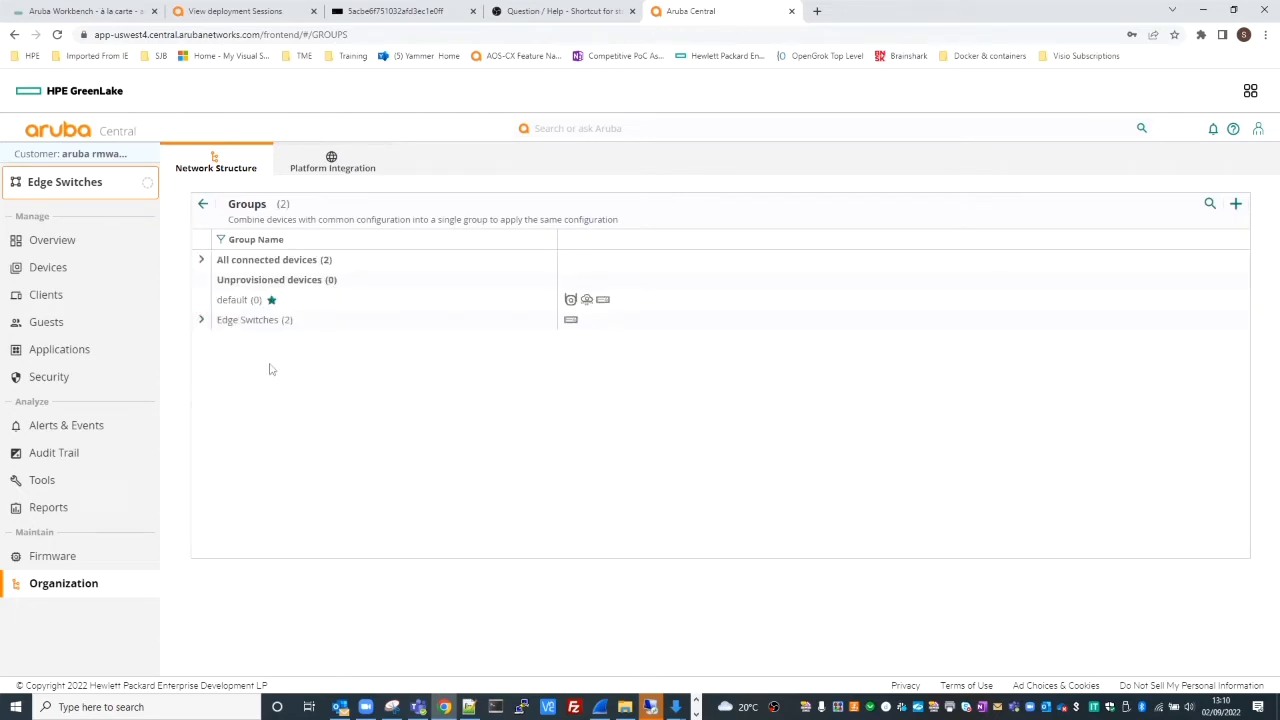
left_click(201, 320)
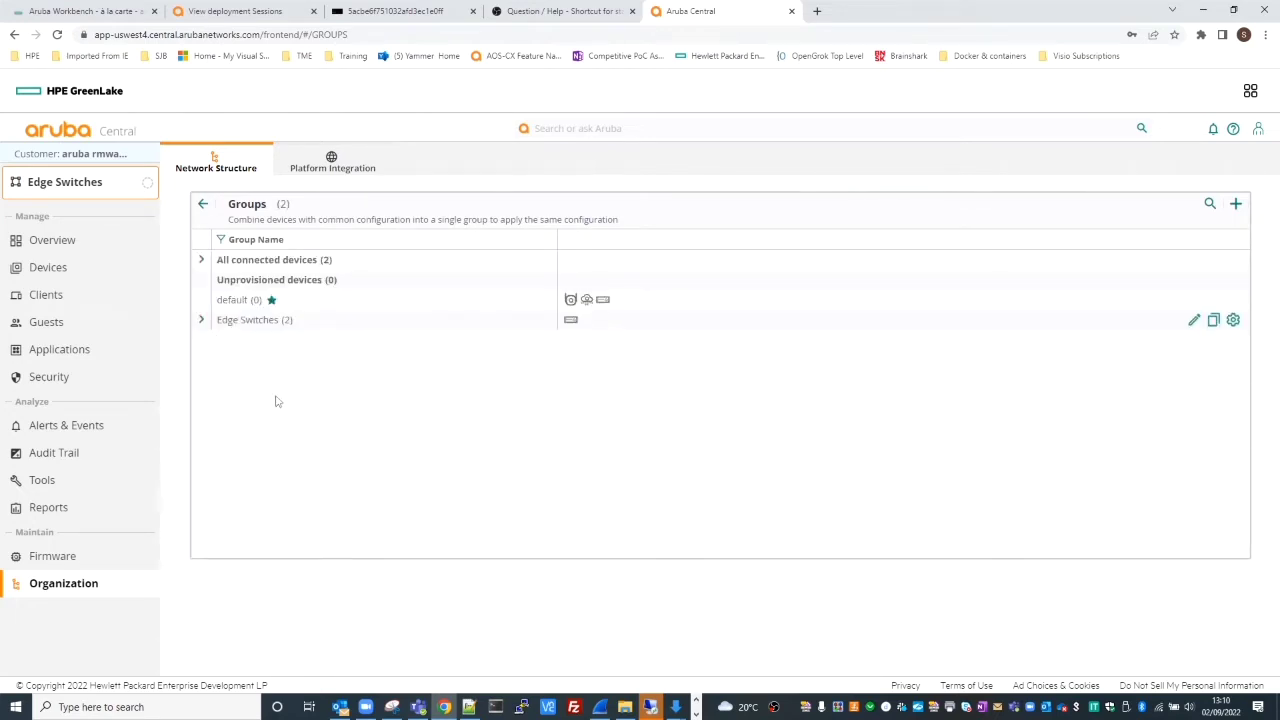
left_click(268, 372)
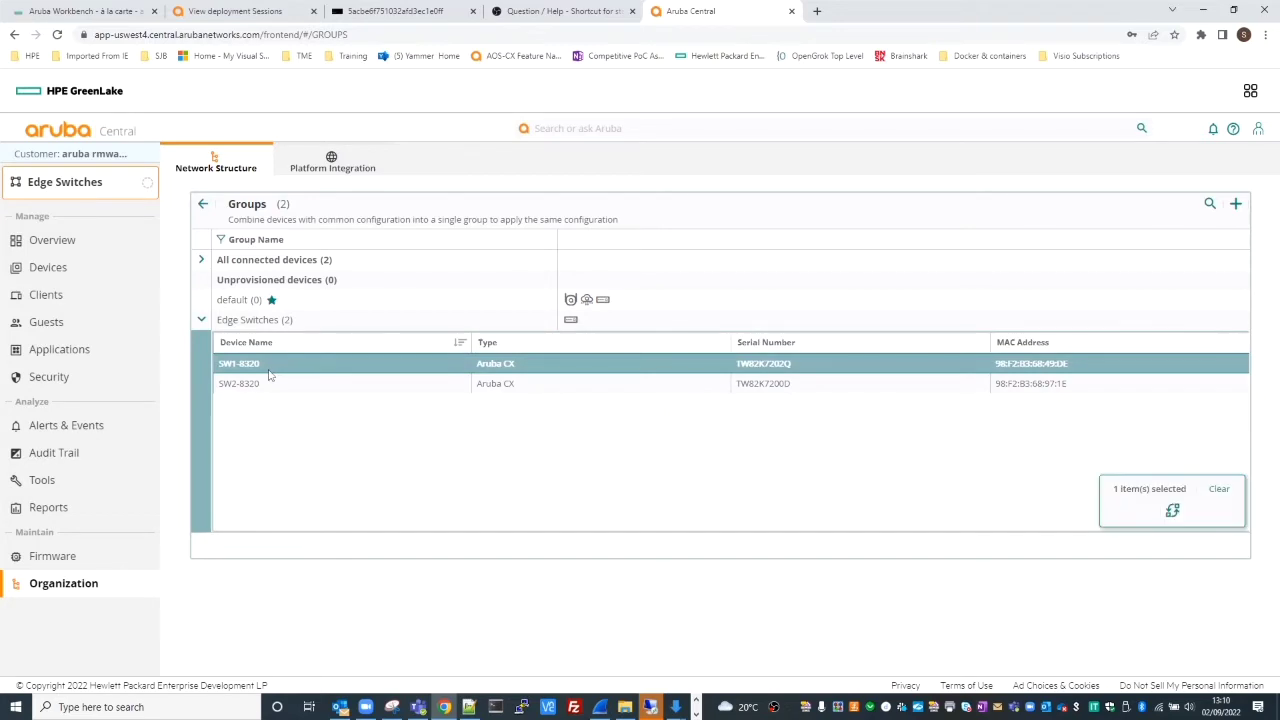
left_click(270, 383)
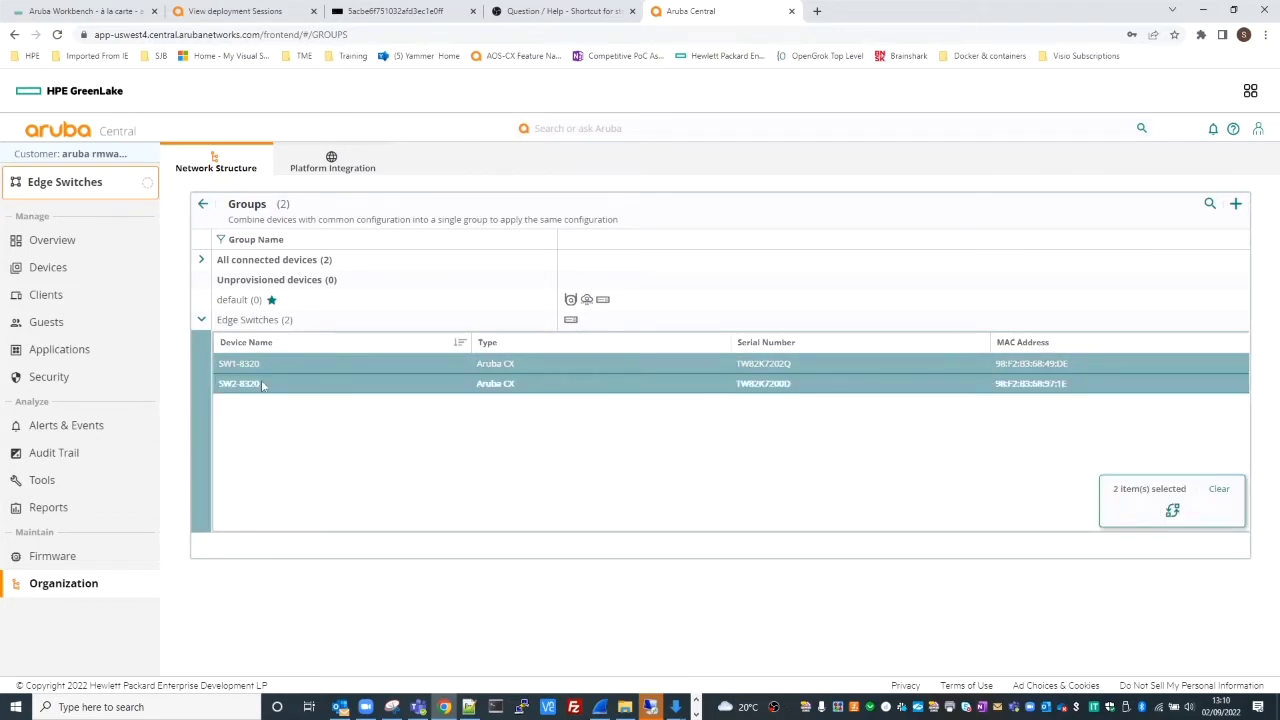
left_click(1172, 512)
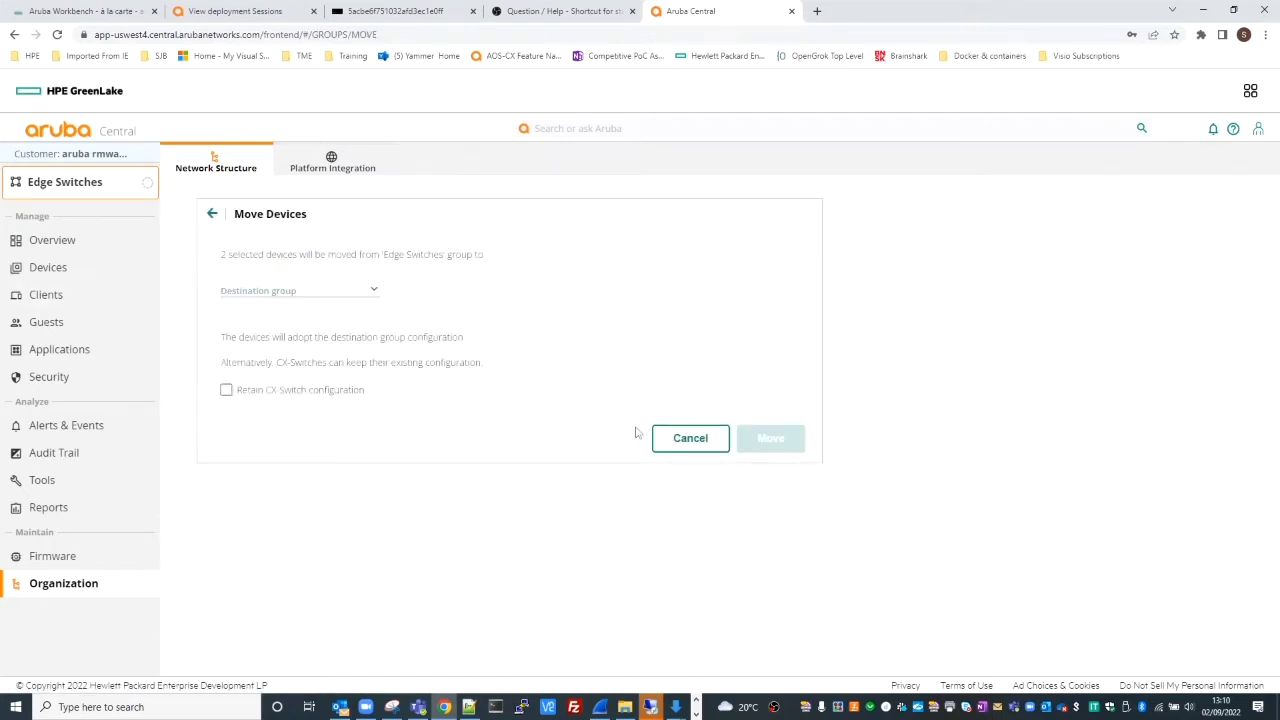
left_click(668, 444)
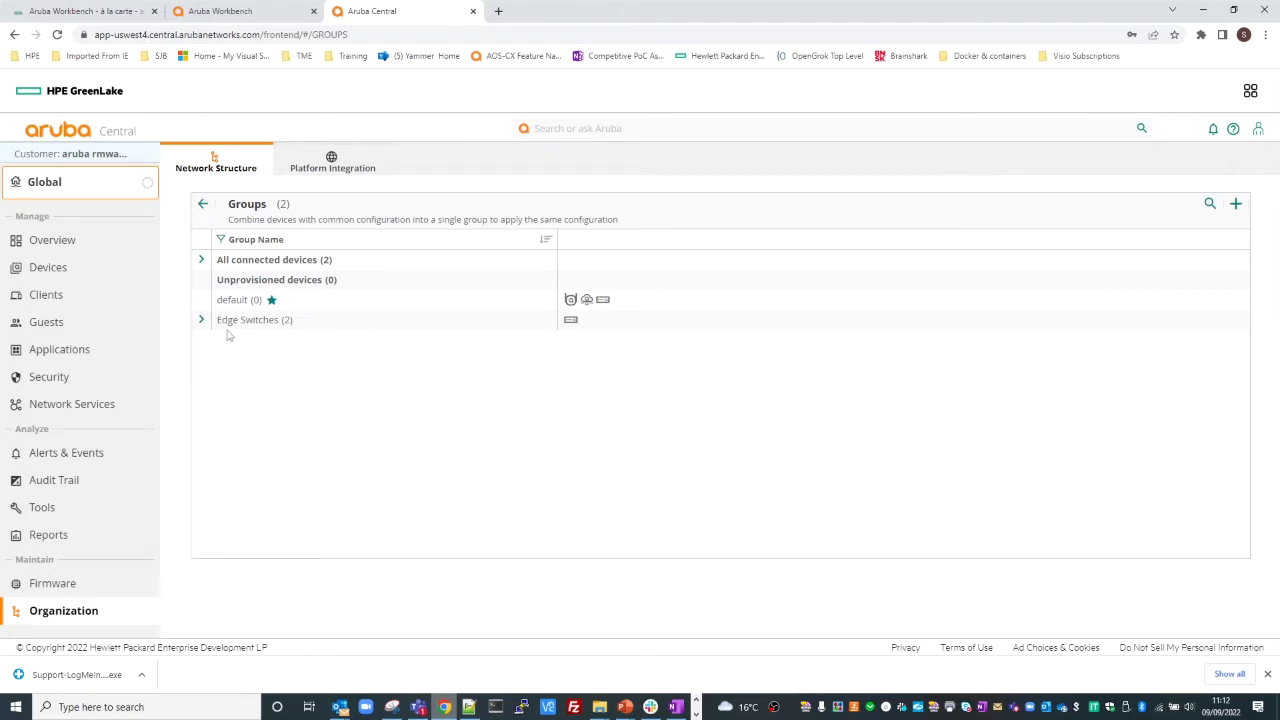
Start a new group with preferred group settings off, containing only switches and configured using templates
mouse_move(229, 334)
left_click(1236, 204)
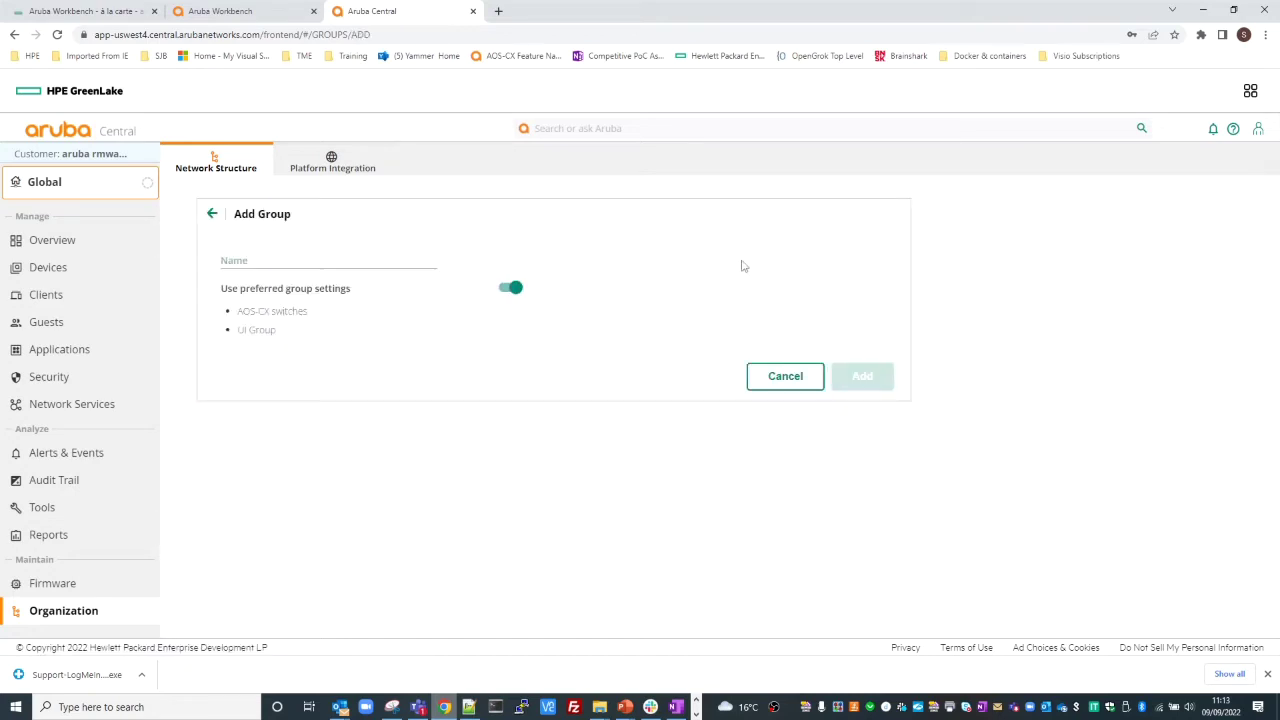
left_click(506, 297)
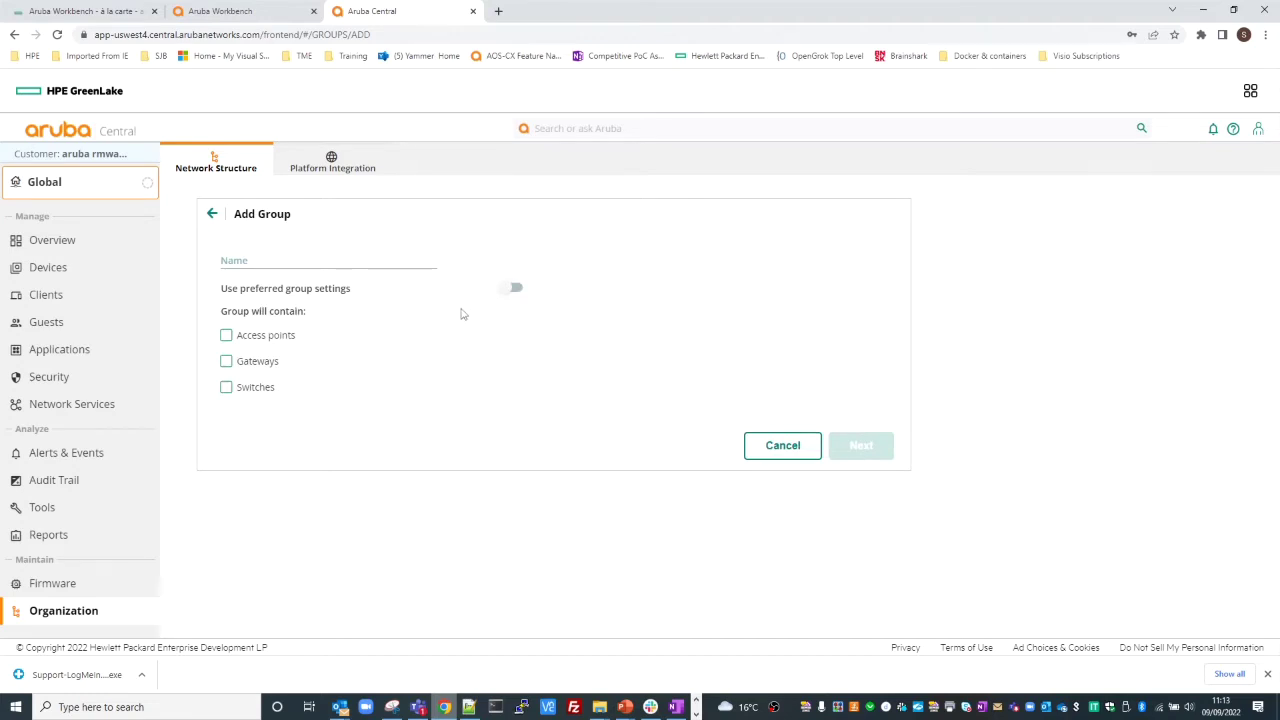
left_click(226, 390)
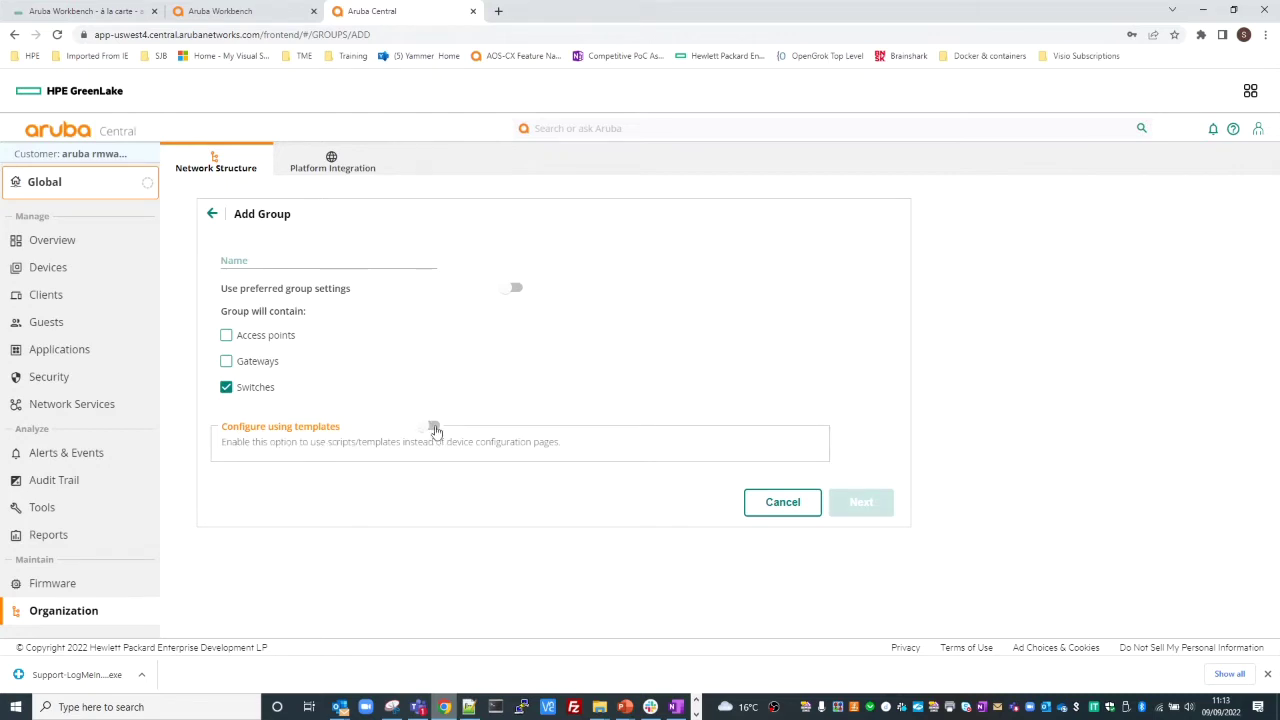
left_click(435, 428)
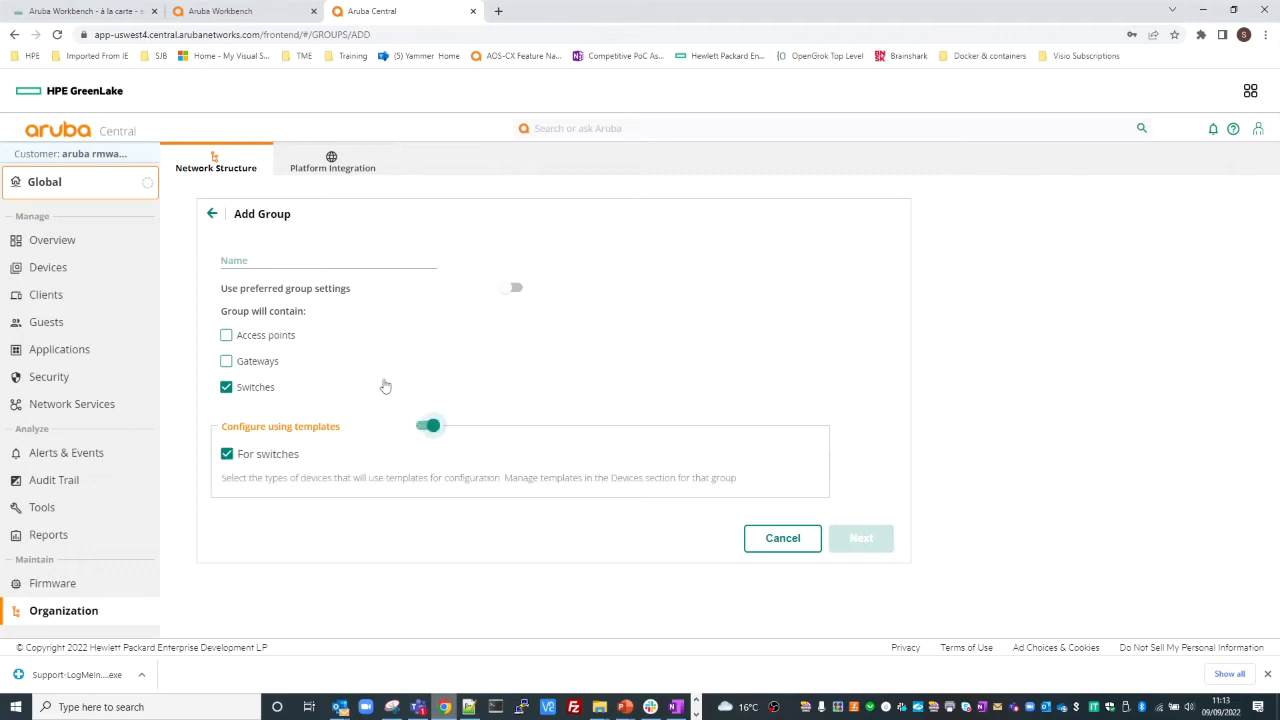
Name the group Dev, restrict its switch type to AOS-CX only, and add it
left_click(278, 263)
type("Dewv")
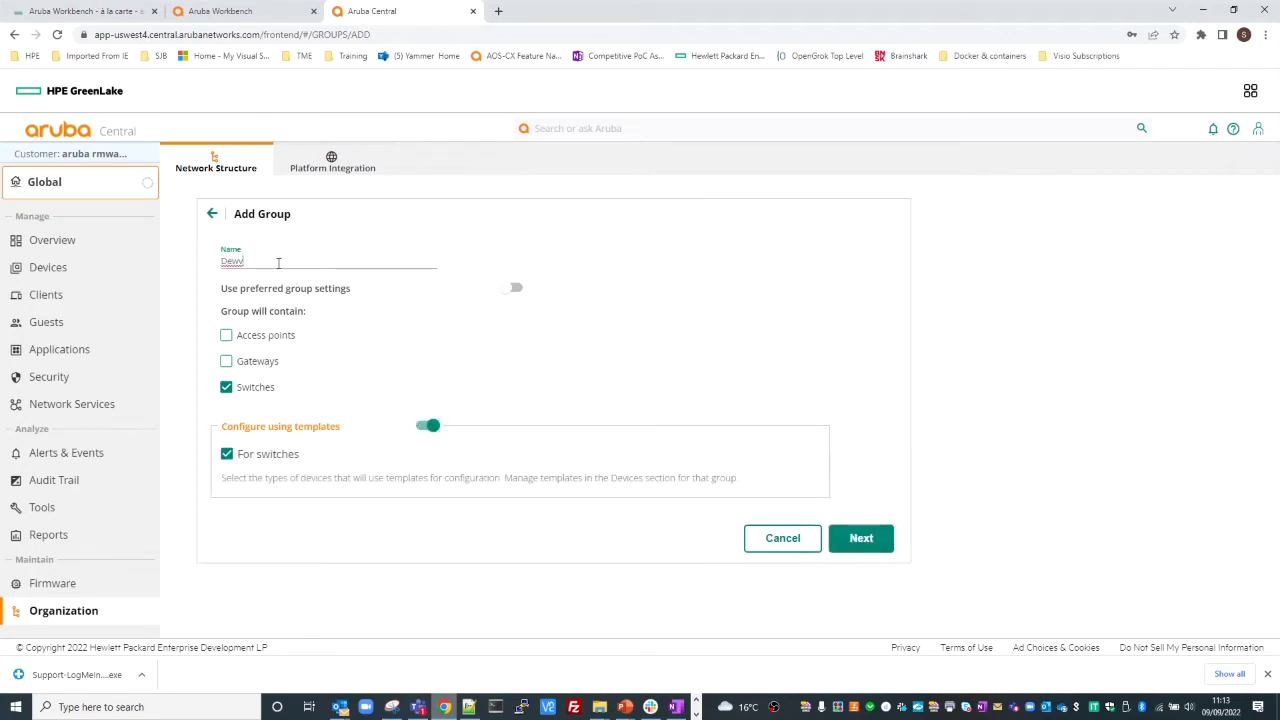
key("BackSpace")
key("BackSpace")
type("v")
left_click(863, 549)
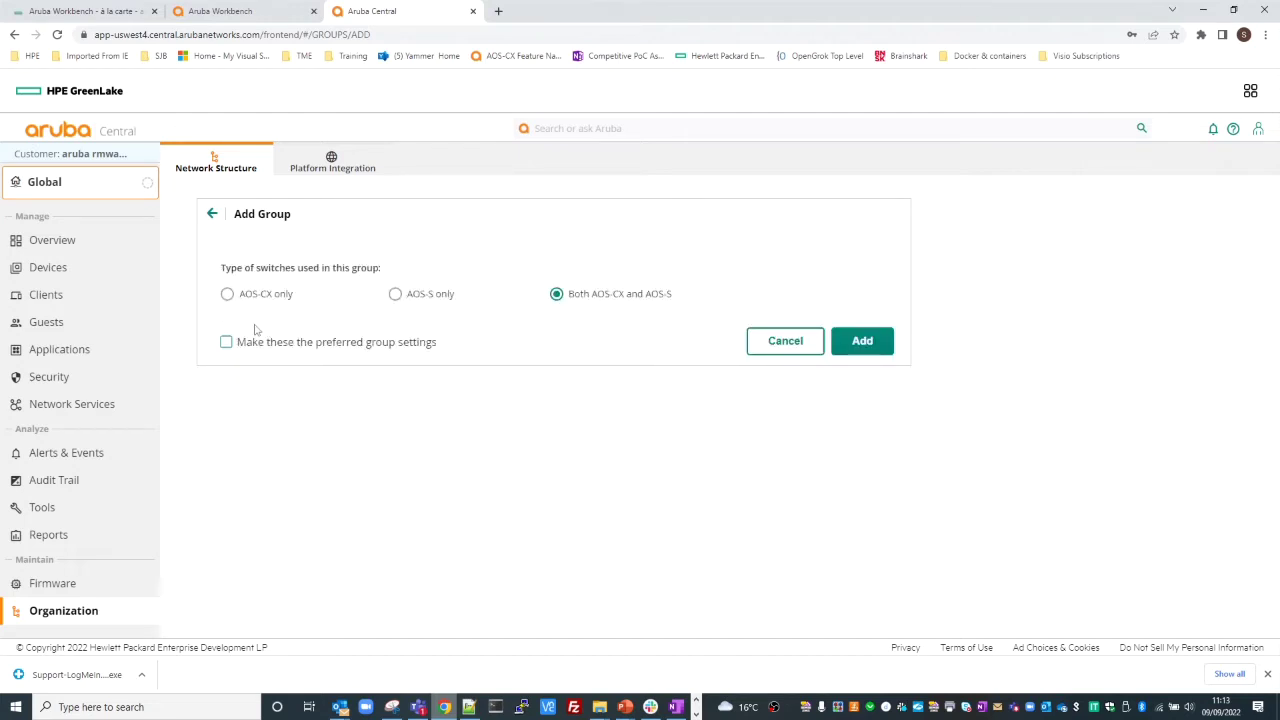
left_click(227, 294)
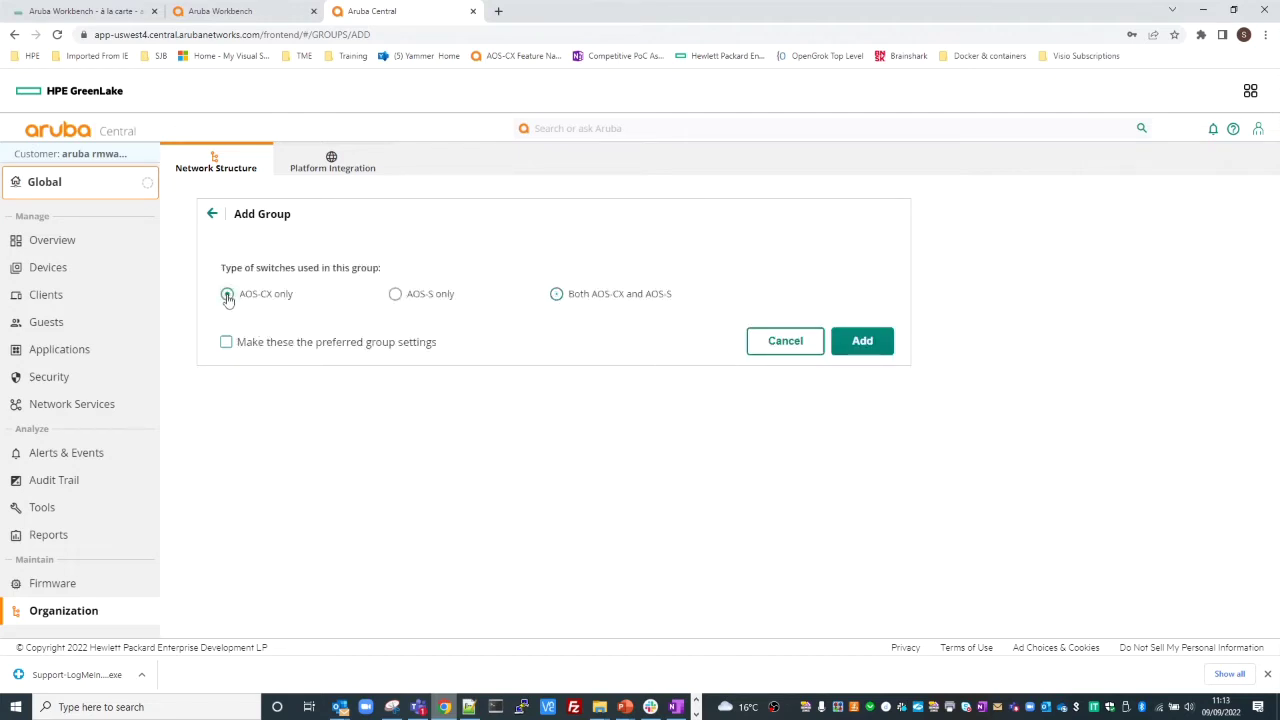
left_click(862, 341)
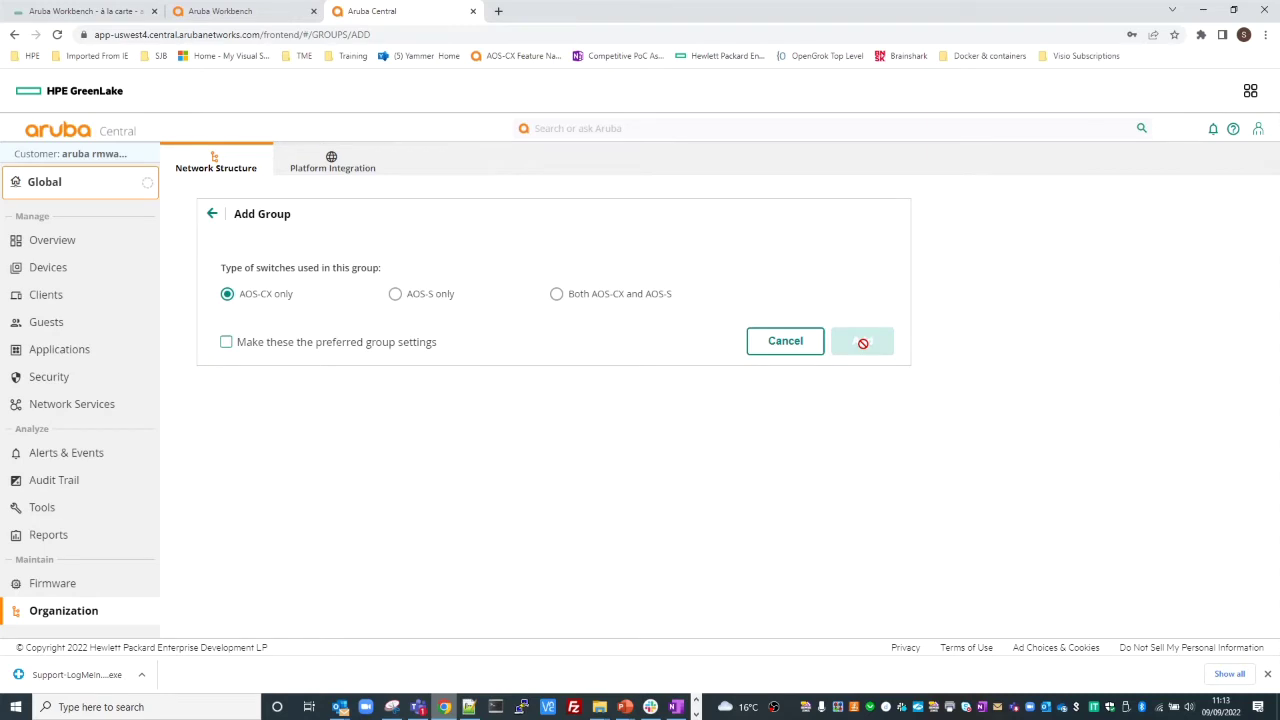
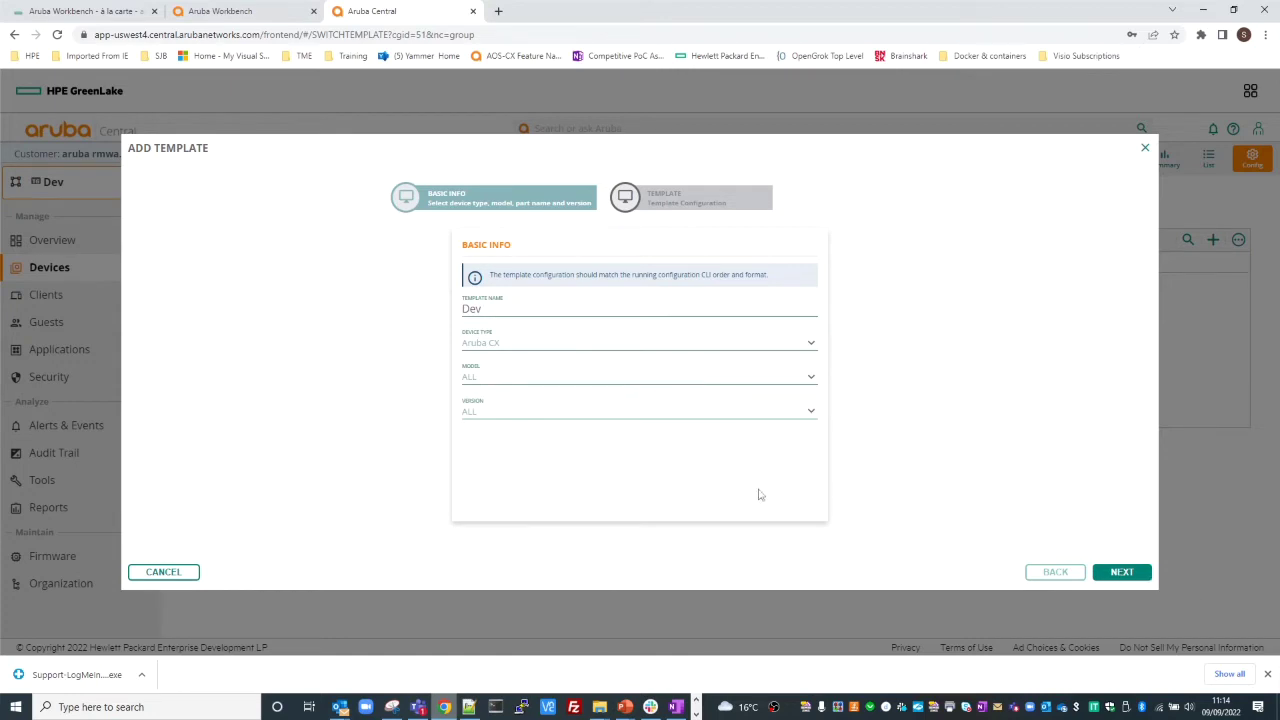
View the template configuration editor for the Dev template and cancel adding the template
left_click(1110, 572)
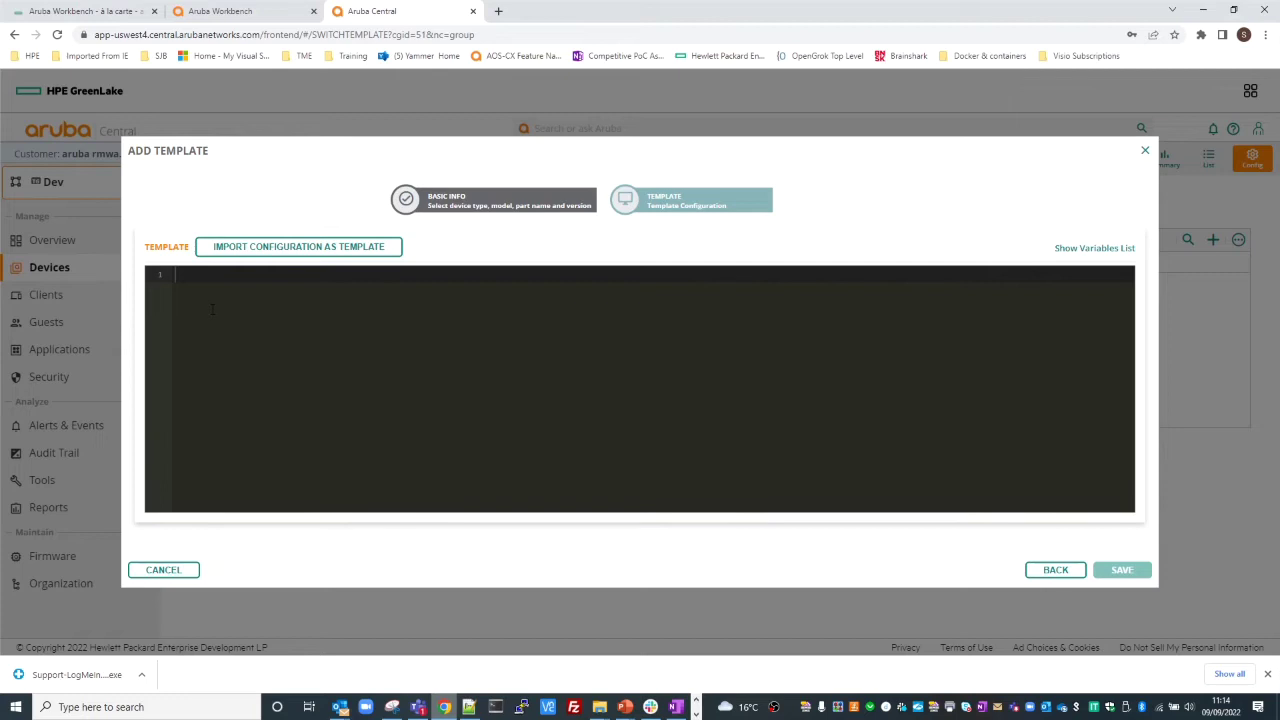
right_click(242, 328)
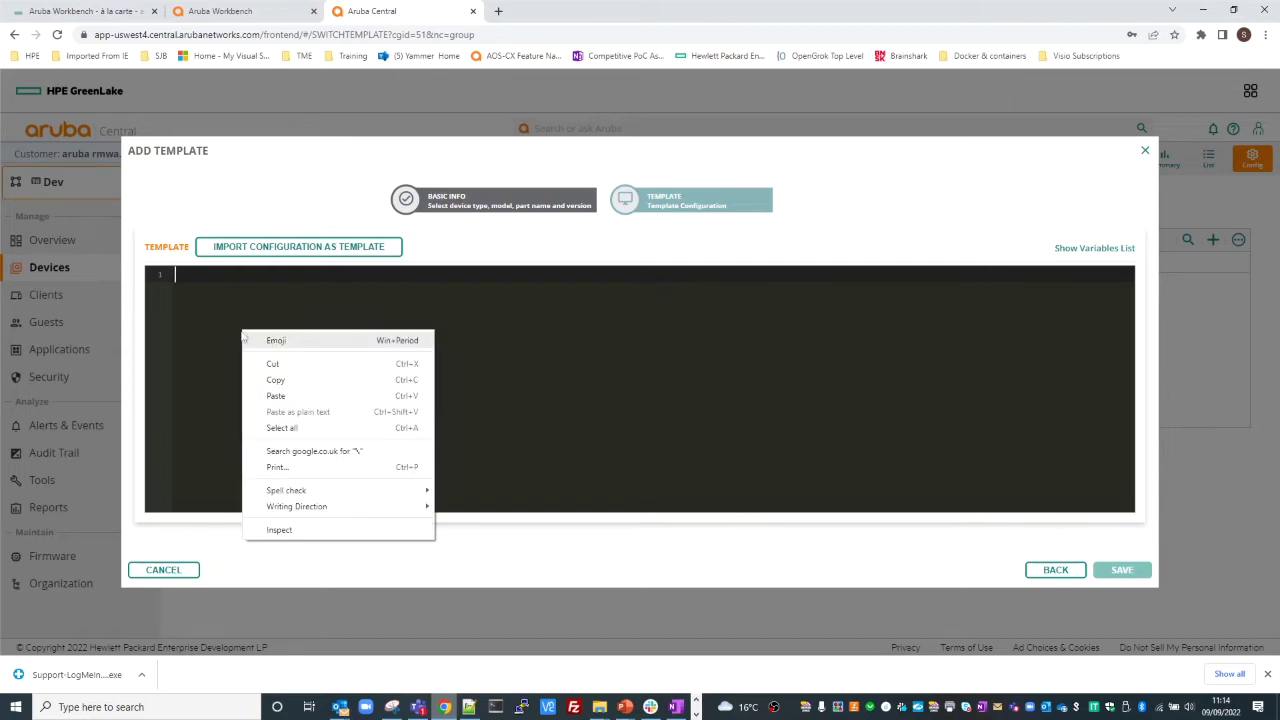
left_click(219, 306)
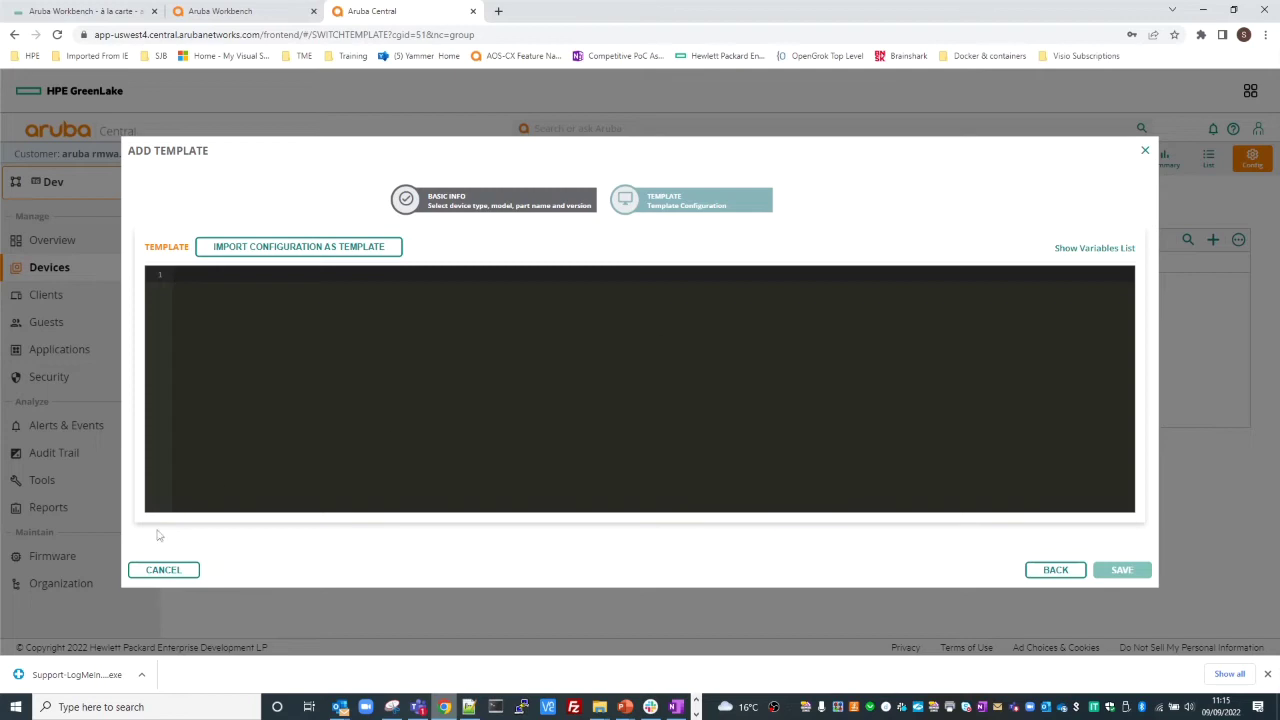
left_click(162, 570)
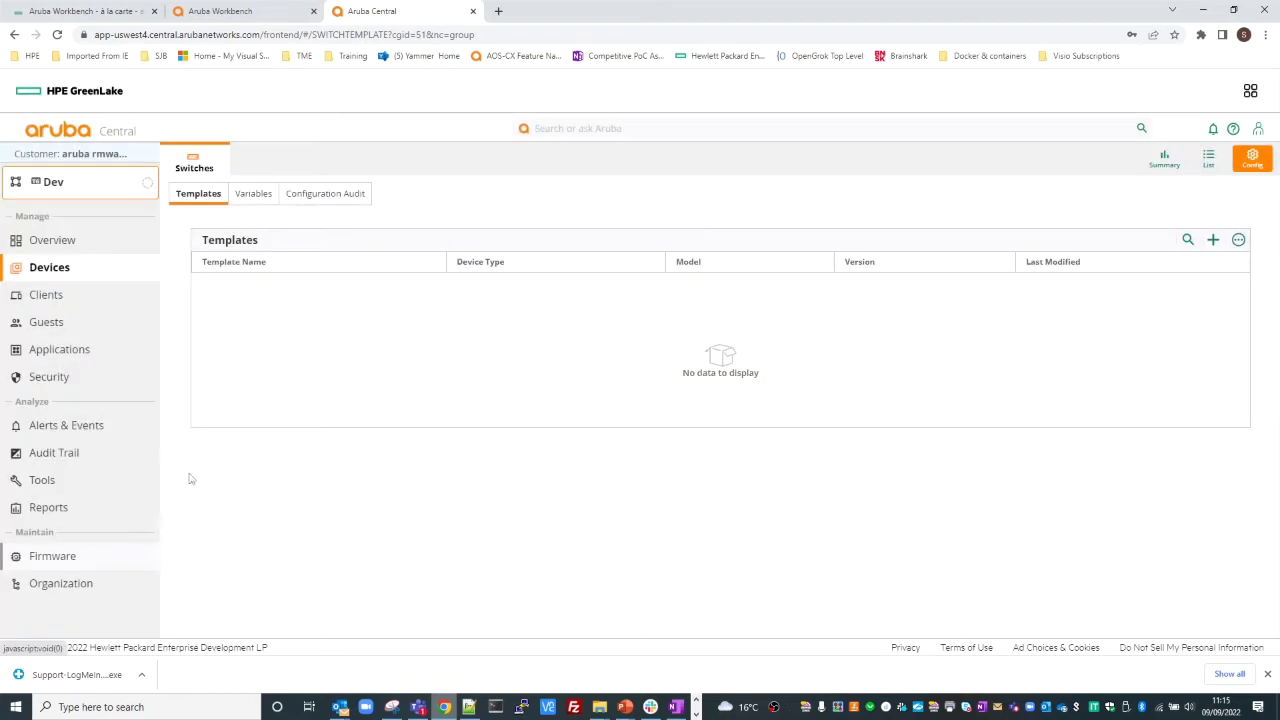
Return to the list of all groups and delete the Dev group
left_click(52, 193)
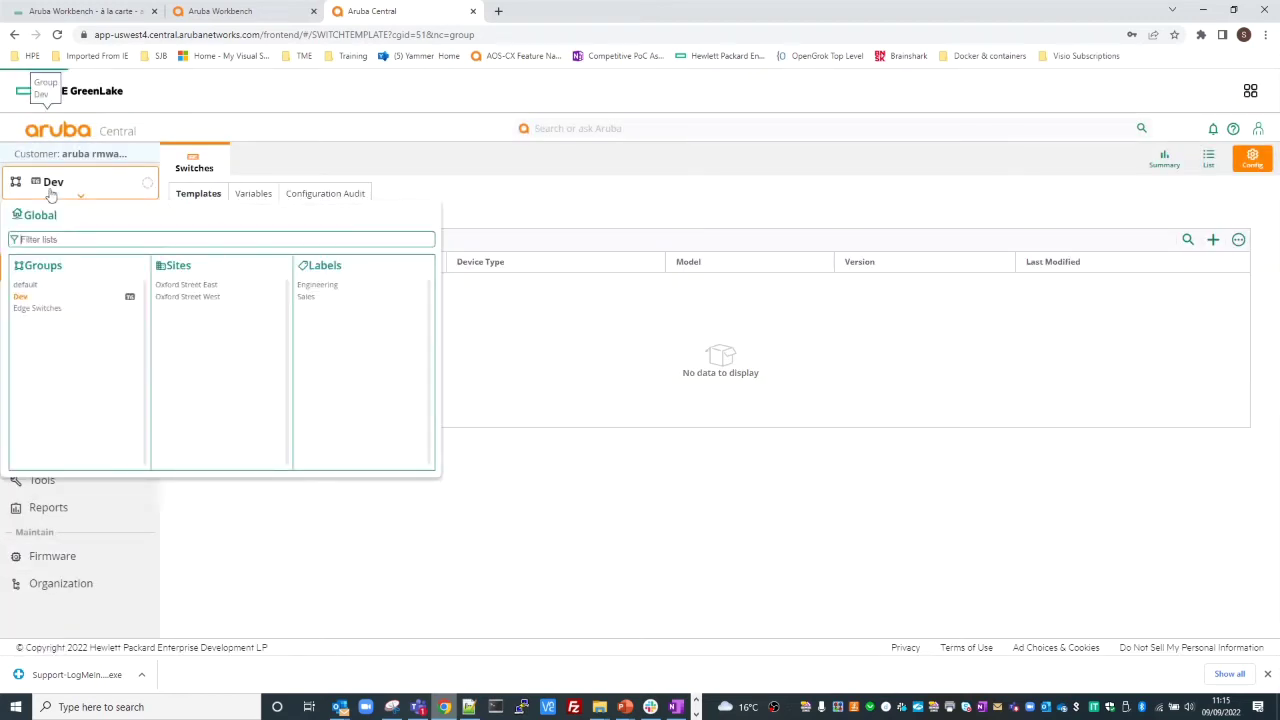
left_click(46, 276)
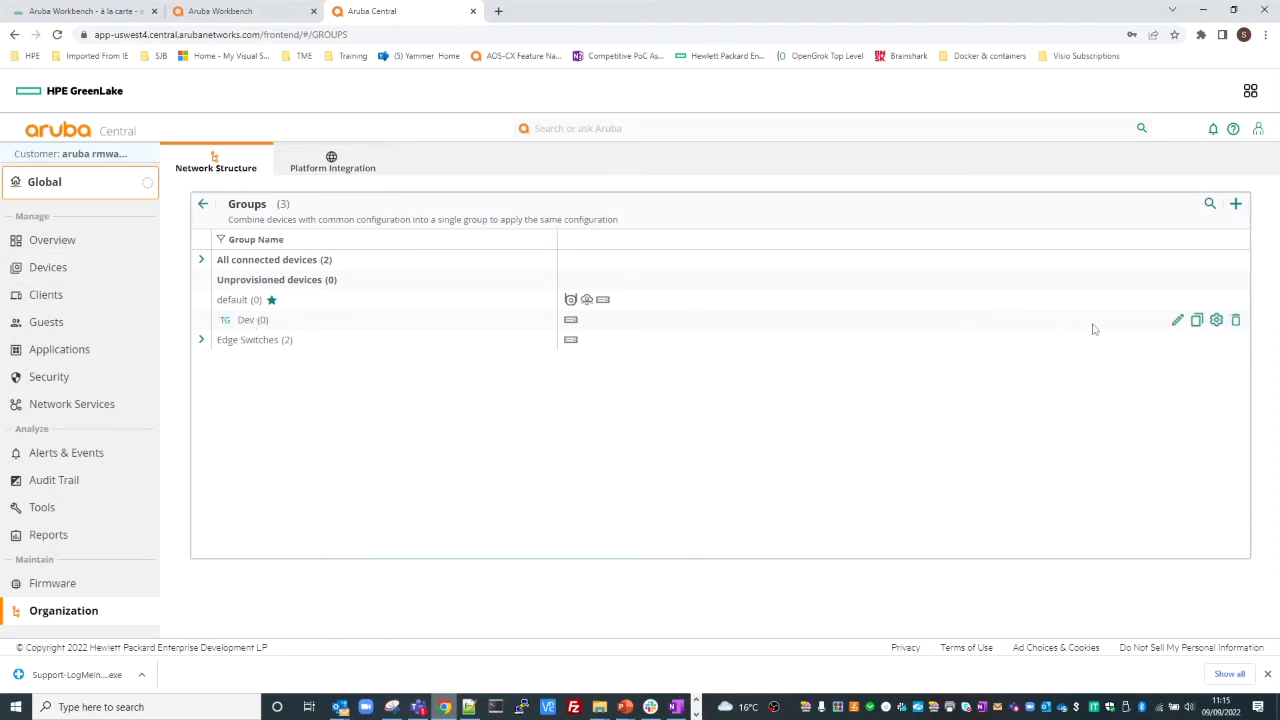
left_click(1237, 320)
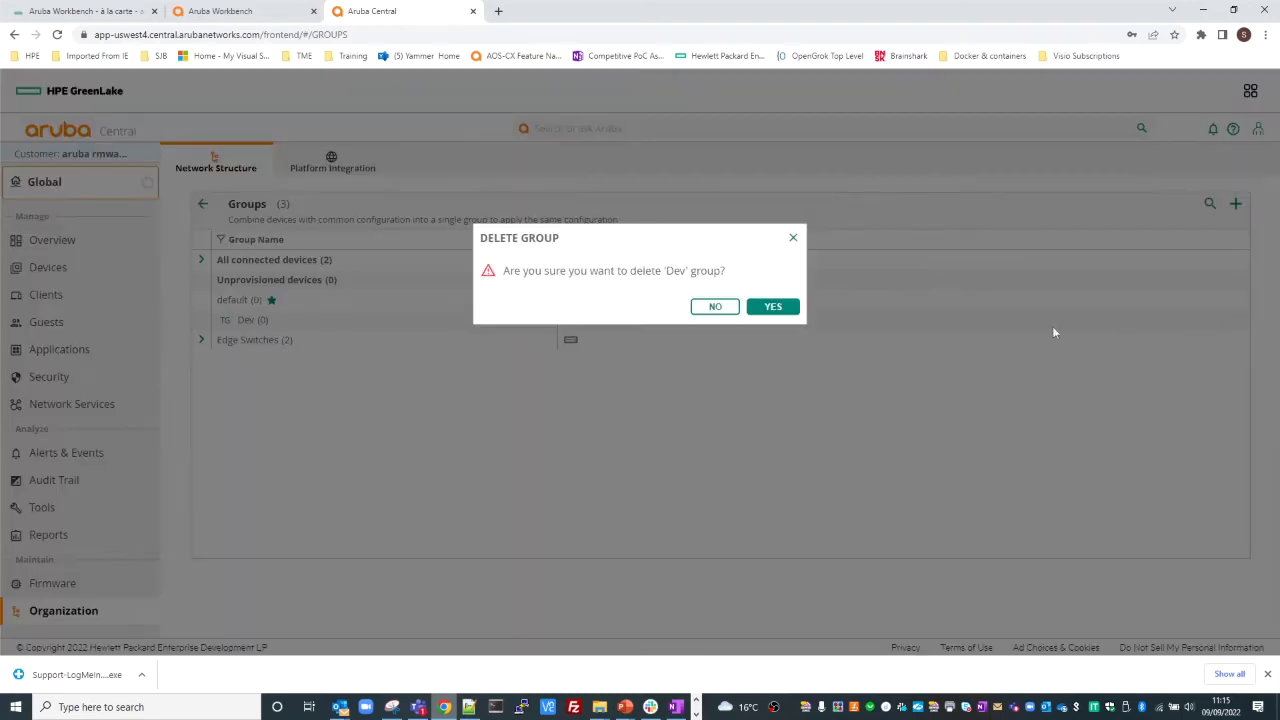
left_click(767, 310)
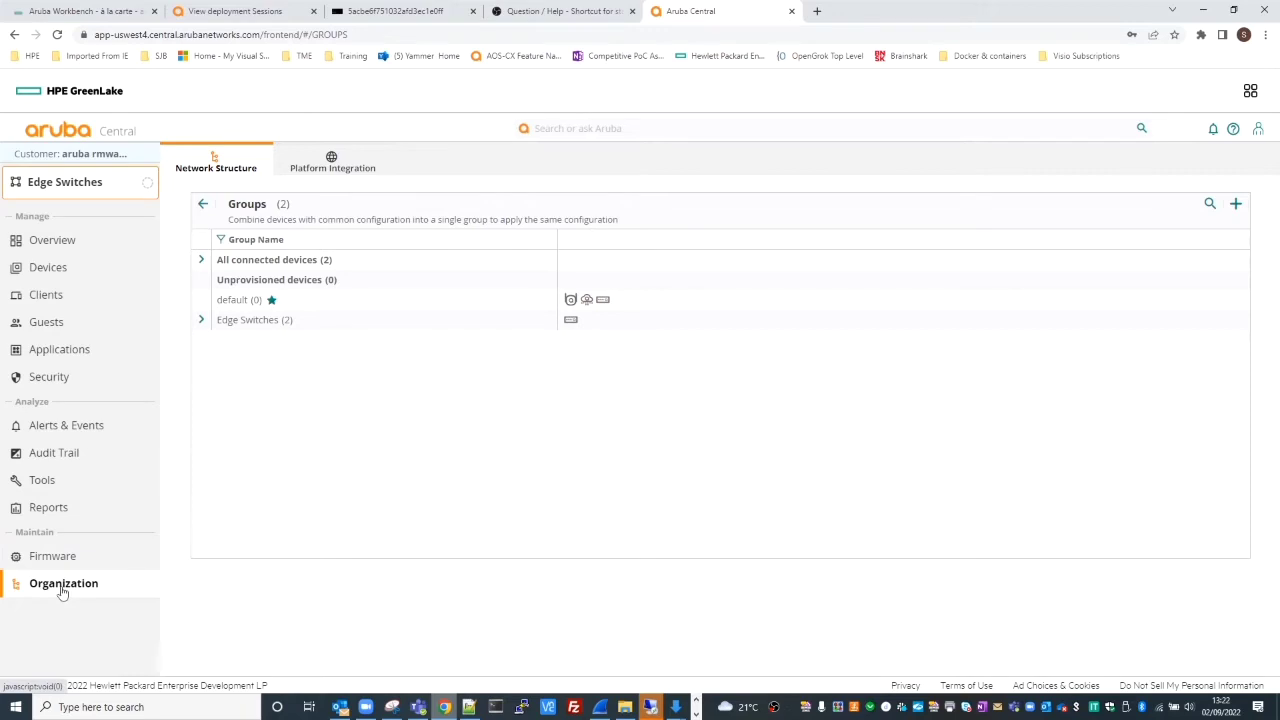
Open the site management page and view the devices assigned to Oxford Street East and Oxford Street West
left_click(203, 206)
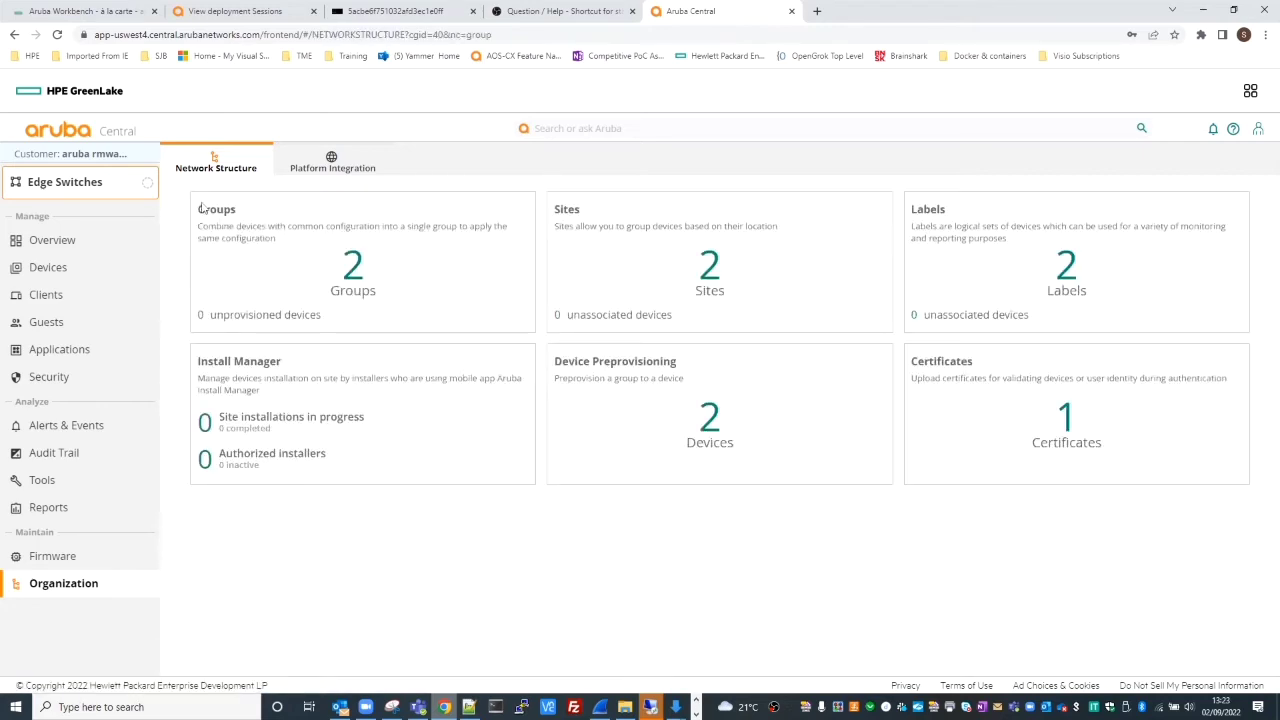
left_click(712, 278)
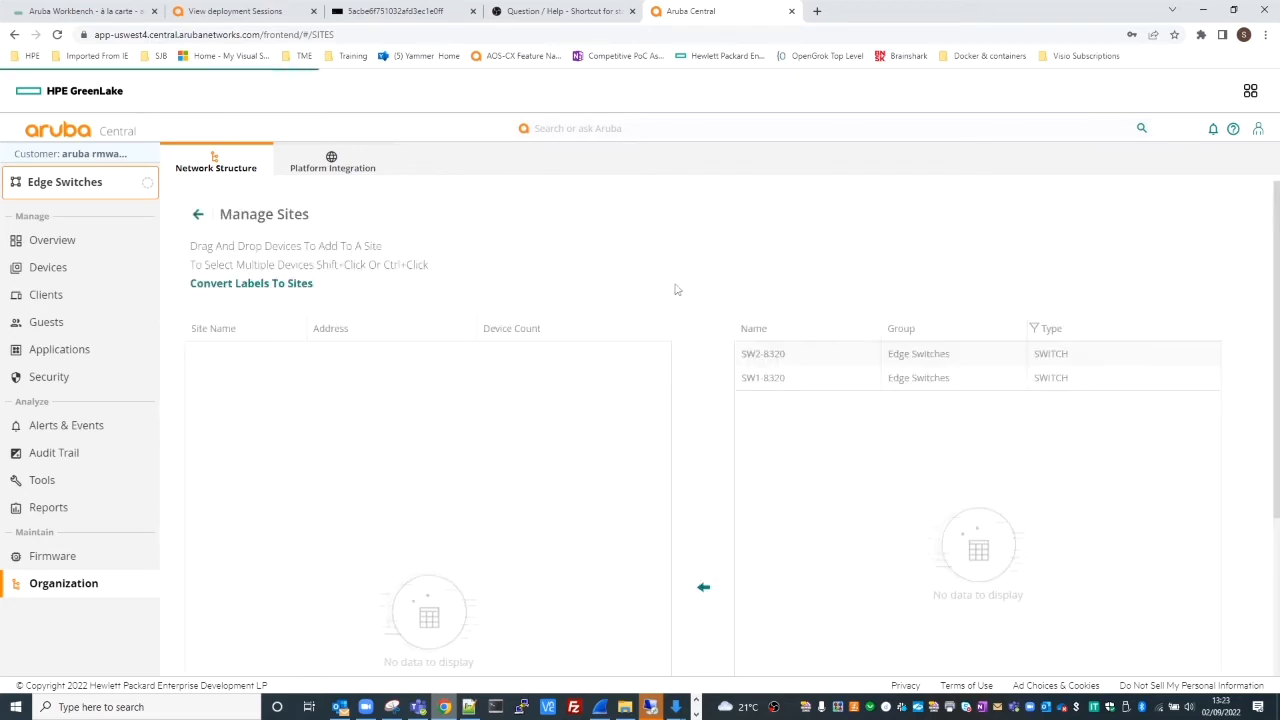
scroll(675, 289, "down", 2)
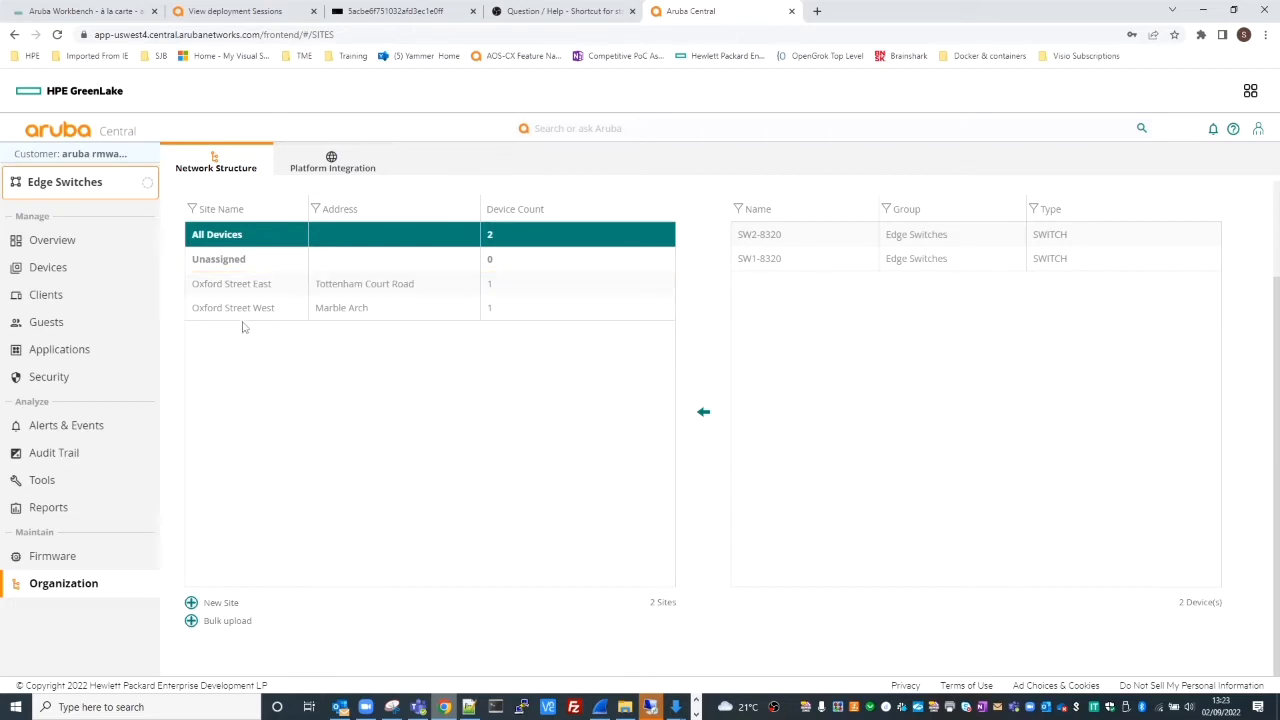
left_click(392, 286)
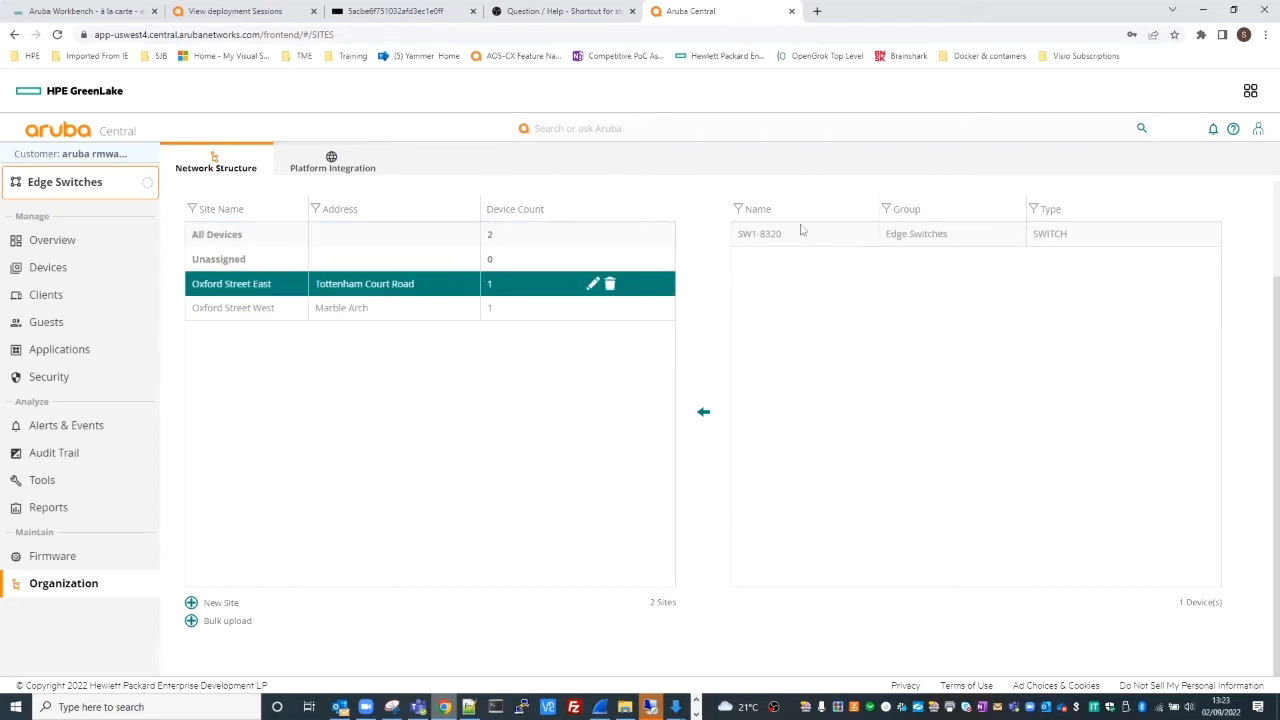
left_click(282, 312)
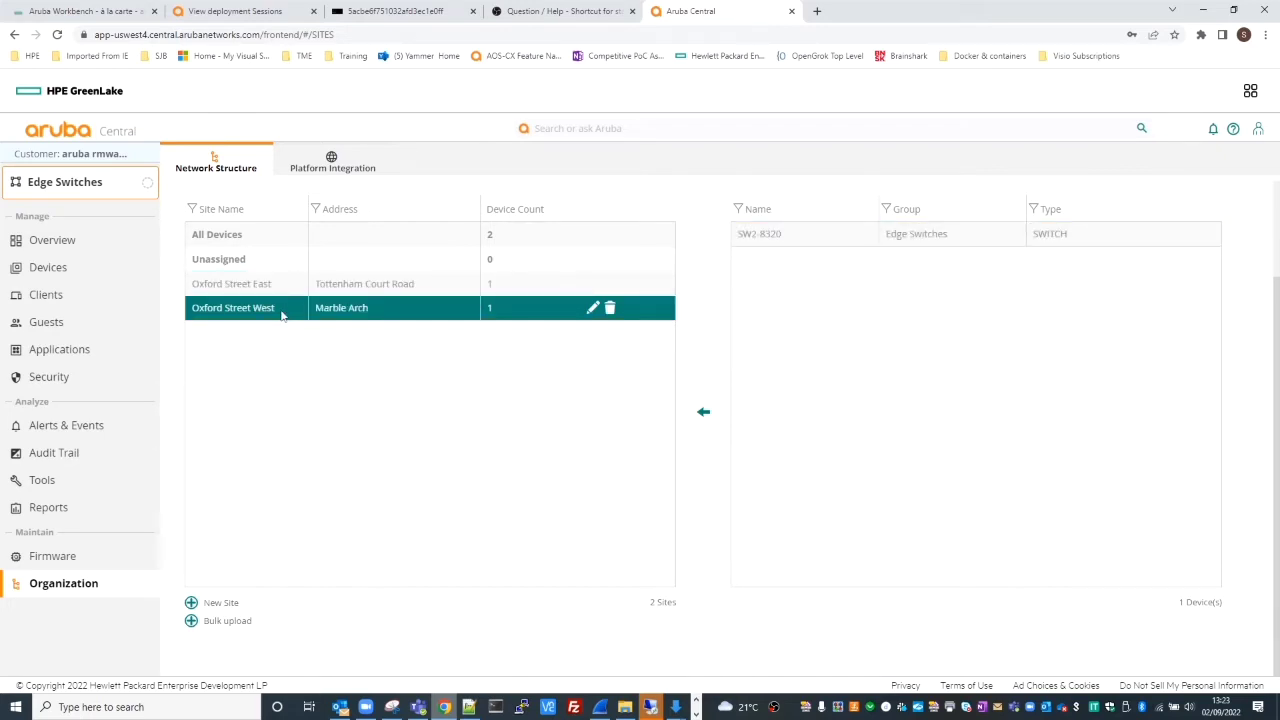
Open the form for creating a new site, check which fields are mandatory, and close it without adding a site
left_click(191, 604)
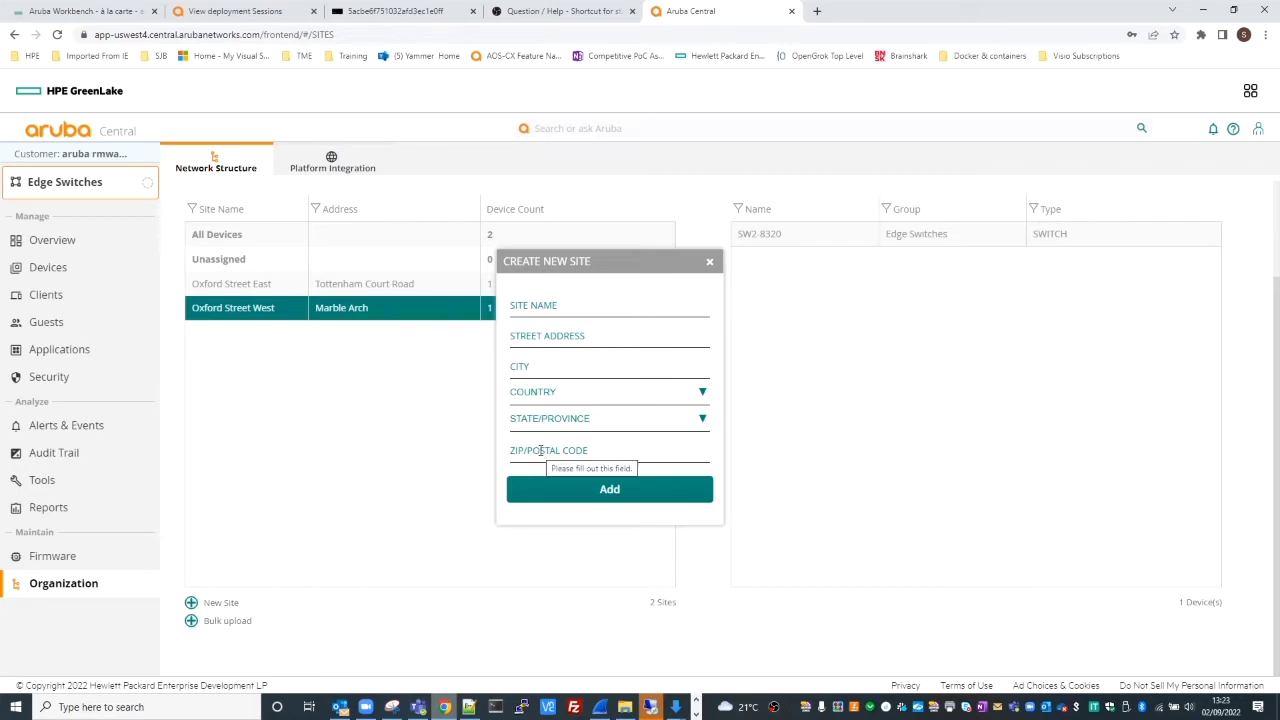
left_click(603, 489)
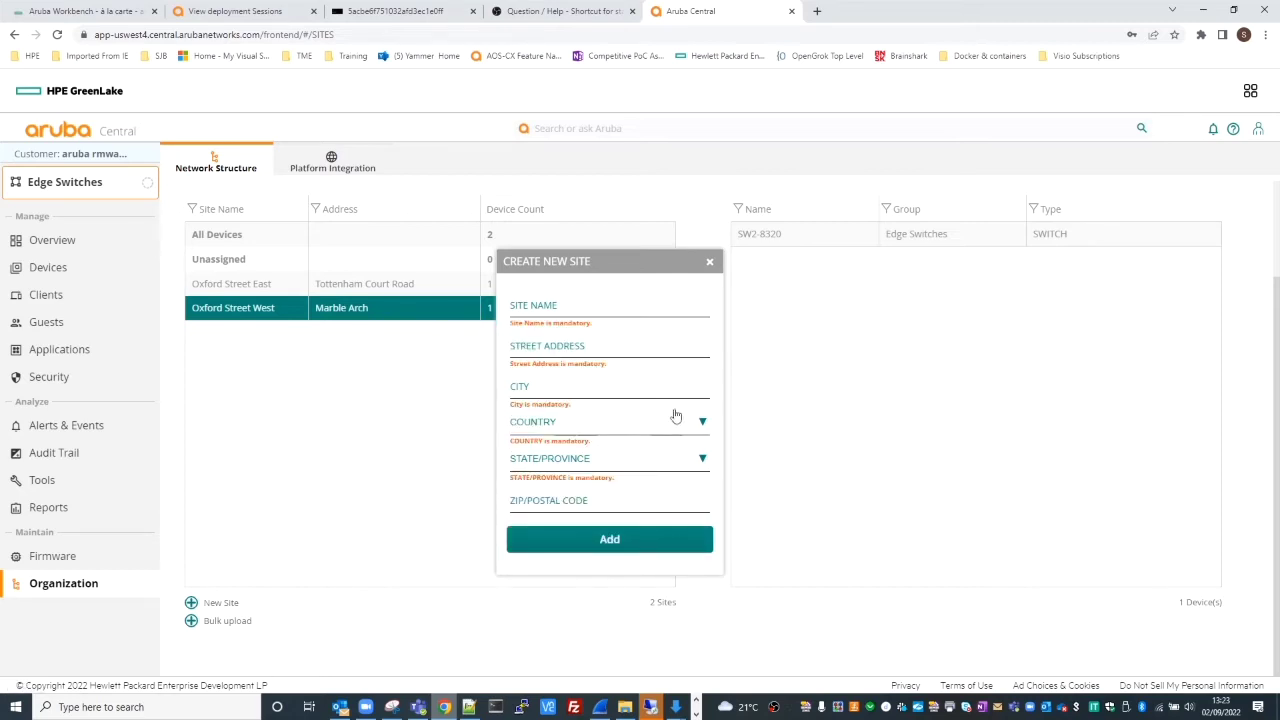
left_click(710, 263)
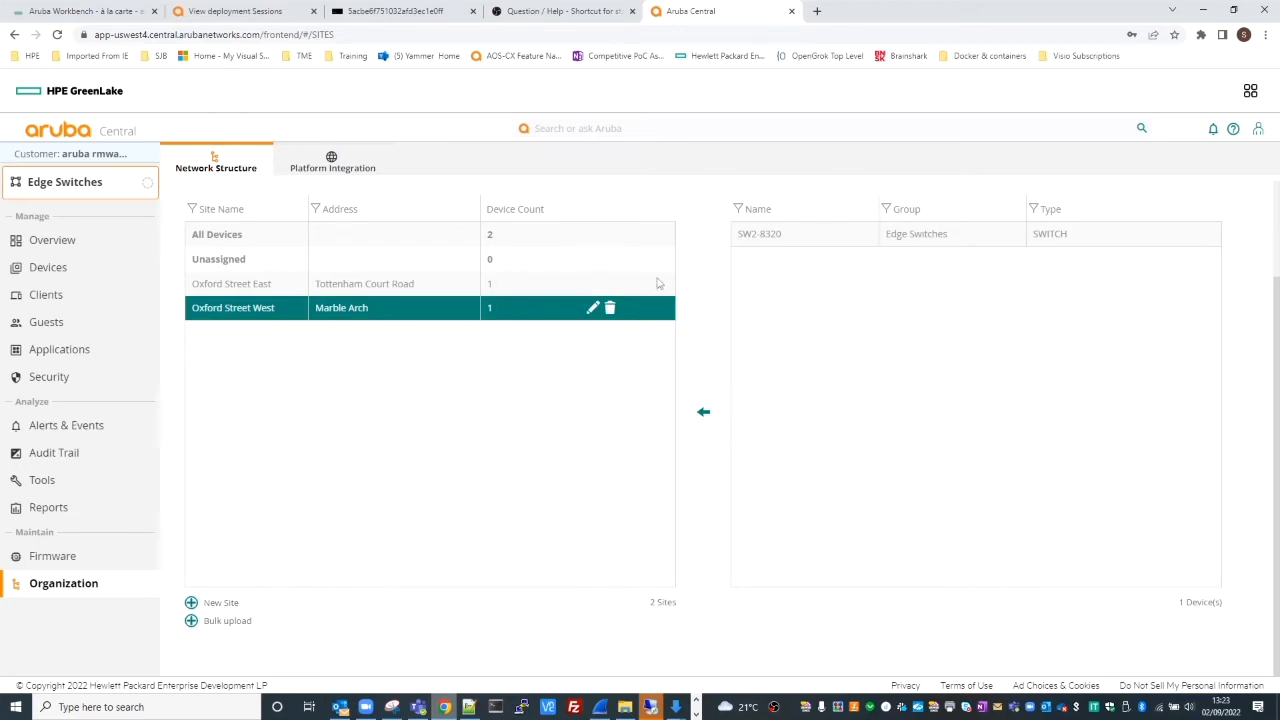
Select the SW2-8320 switch in the device list of the Oxford Street West site
left_click(843, 237)
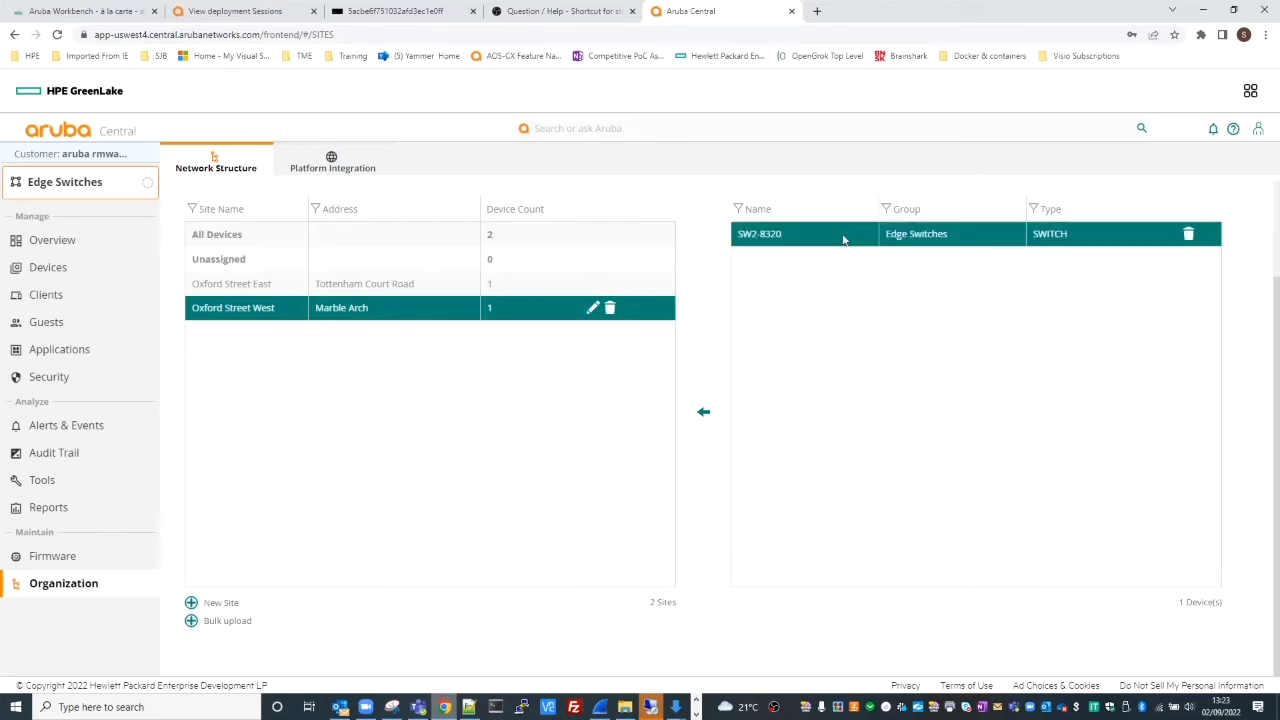
left_click_drag(843, 239, 879, 273)
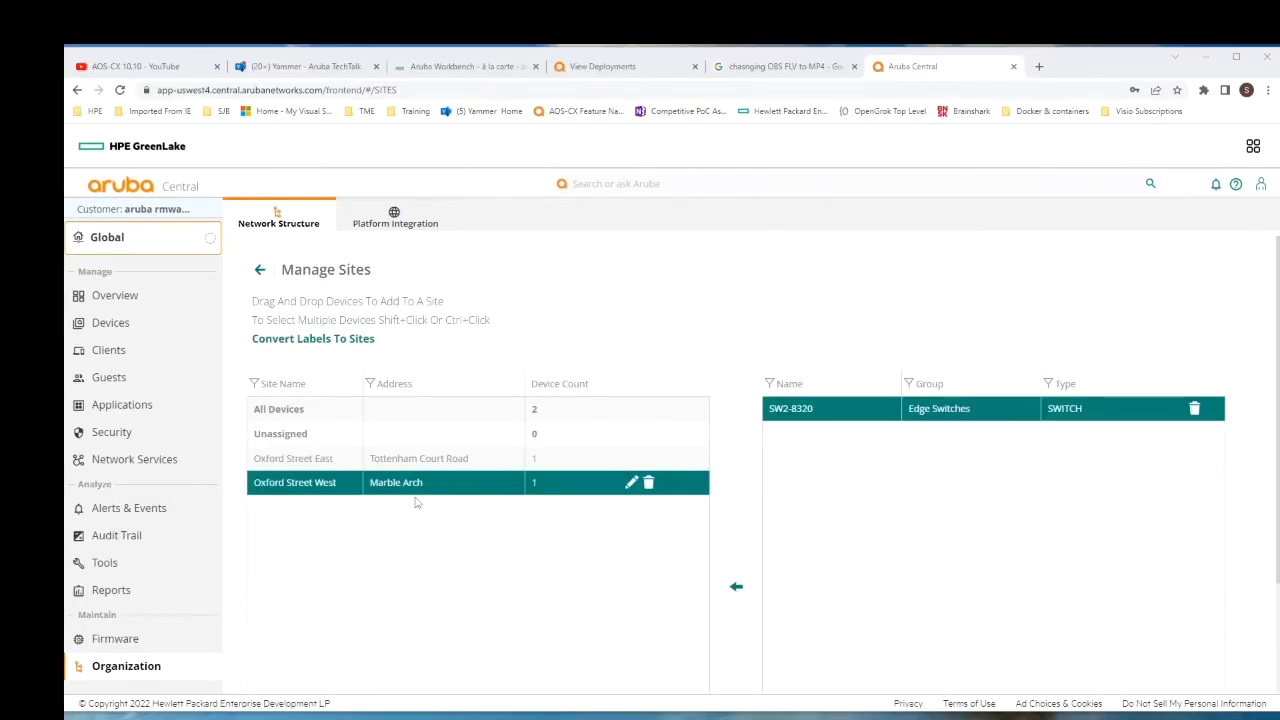
Open the label management page and view the devices assigned to the Sales label
left_click(259, 271)
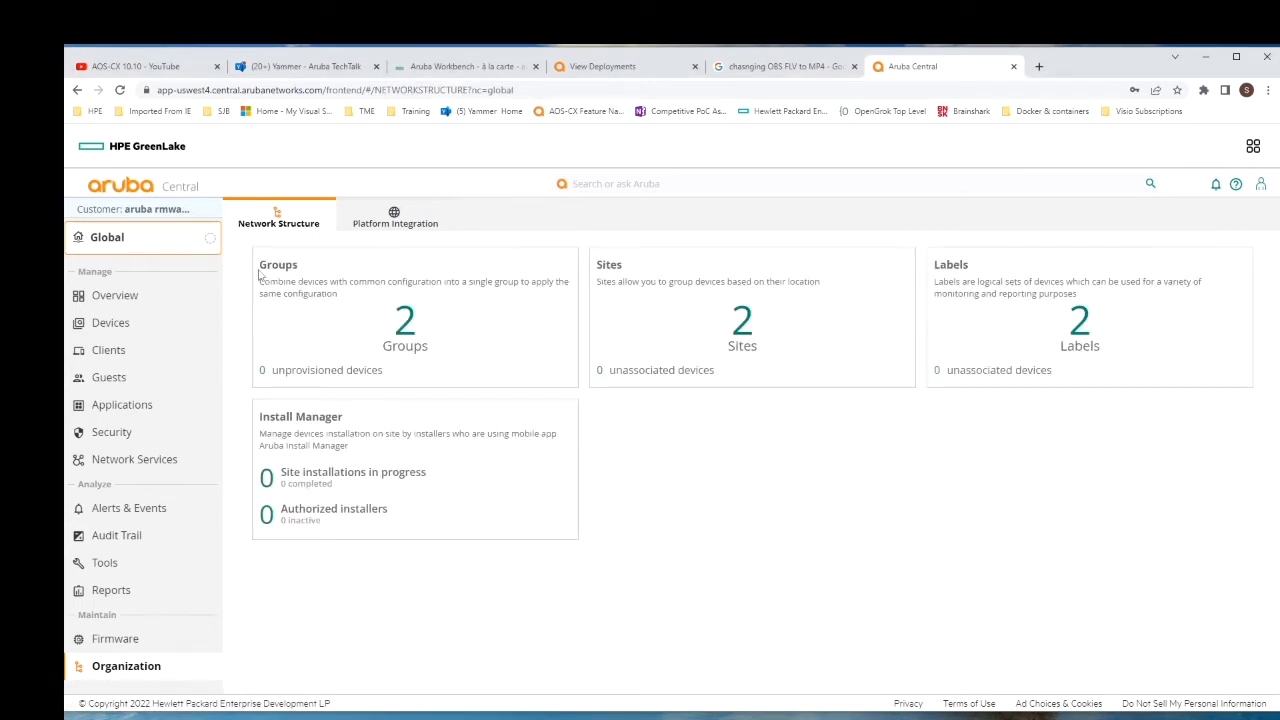
left_click(1080, 345)
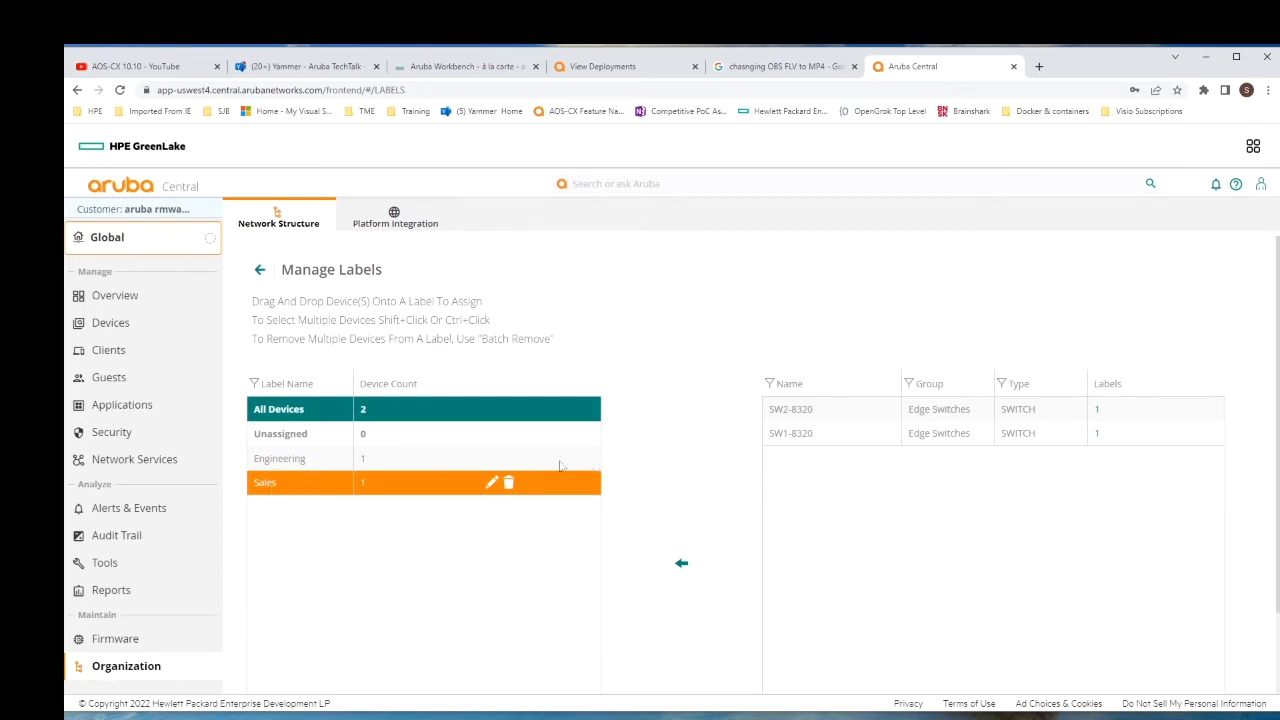
left_click(318, 494)
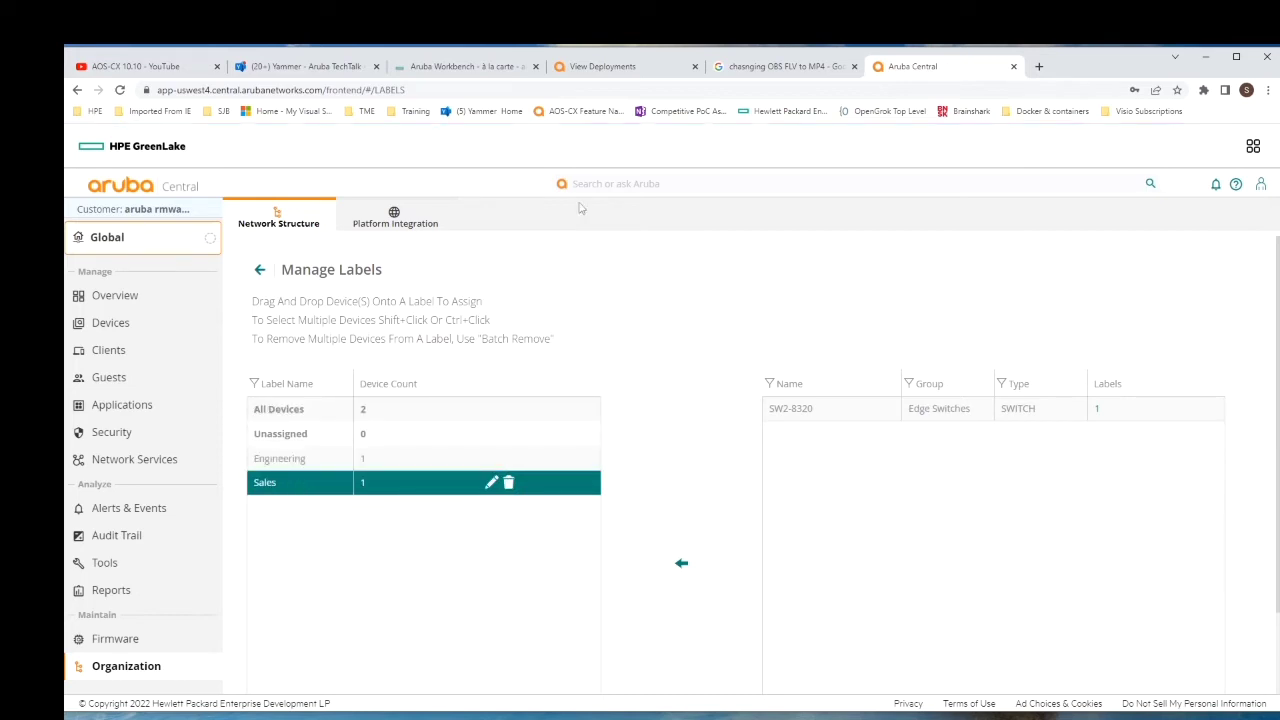
Search Central for Engineering and look through the results for the switches that carry this label
left_click(611, 183)
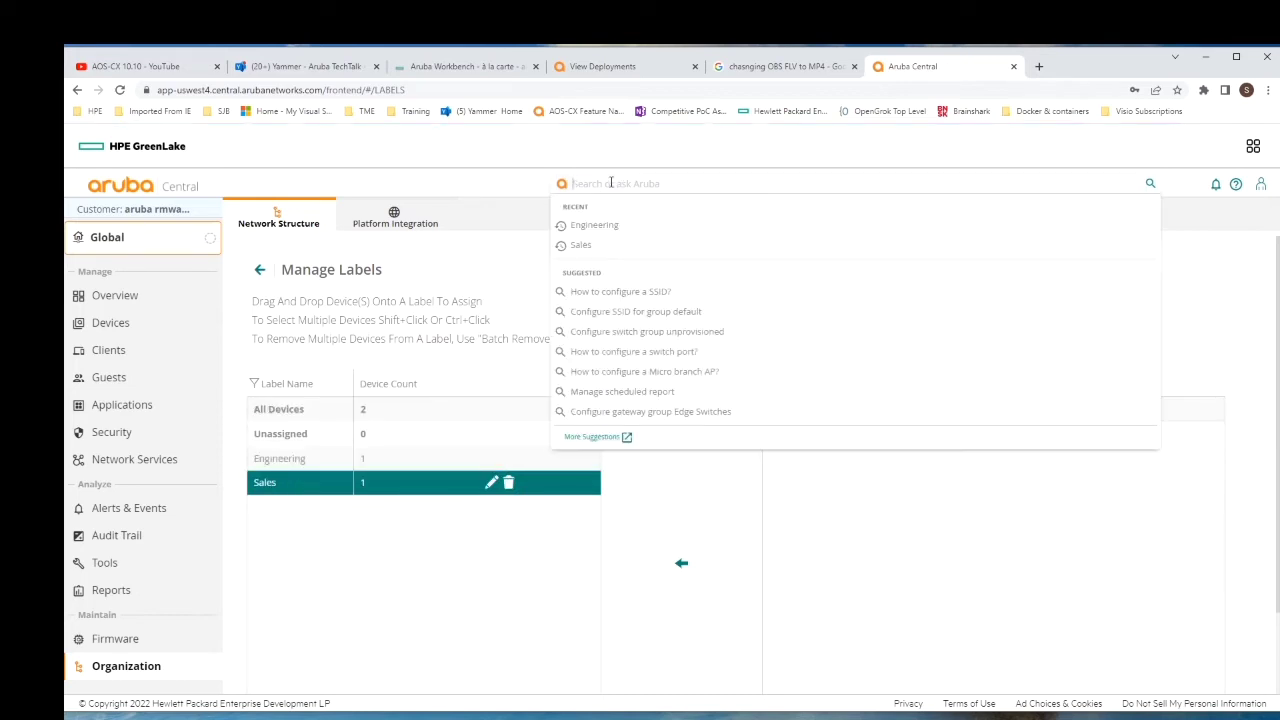
type("E")
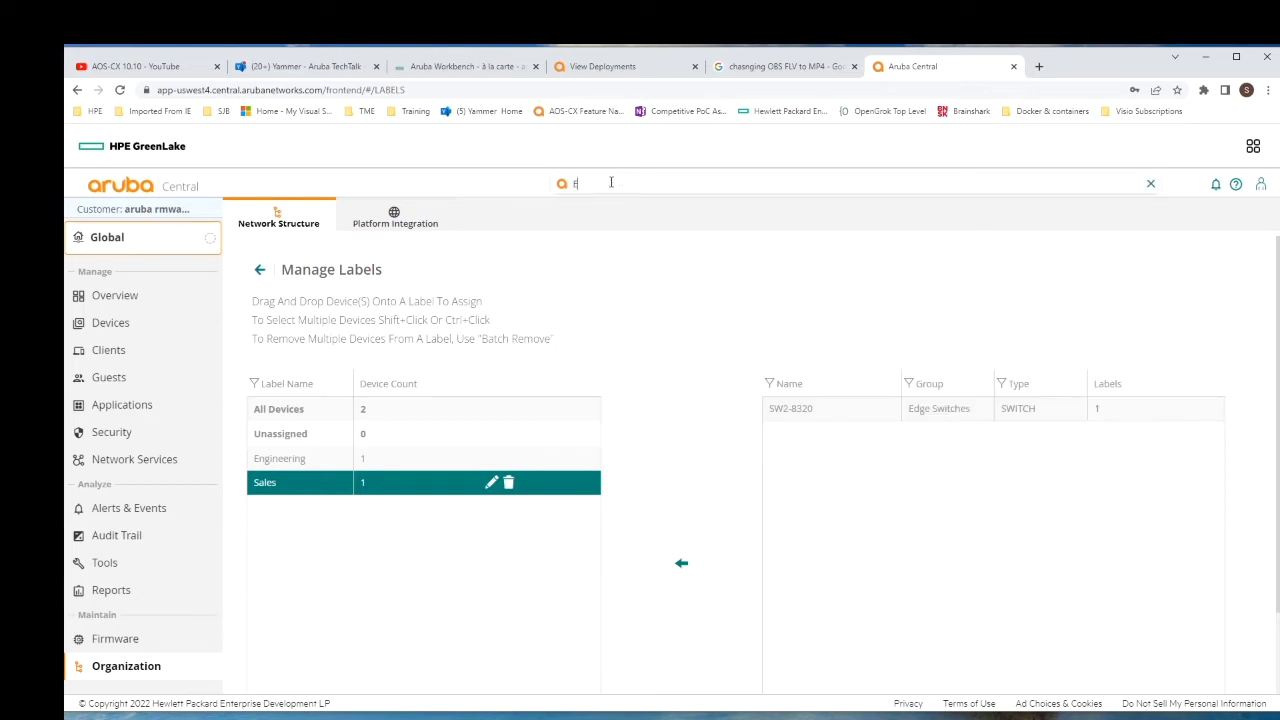
type("ngi")
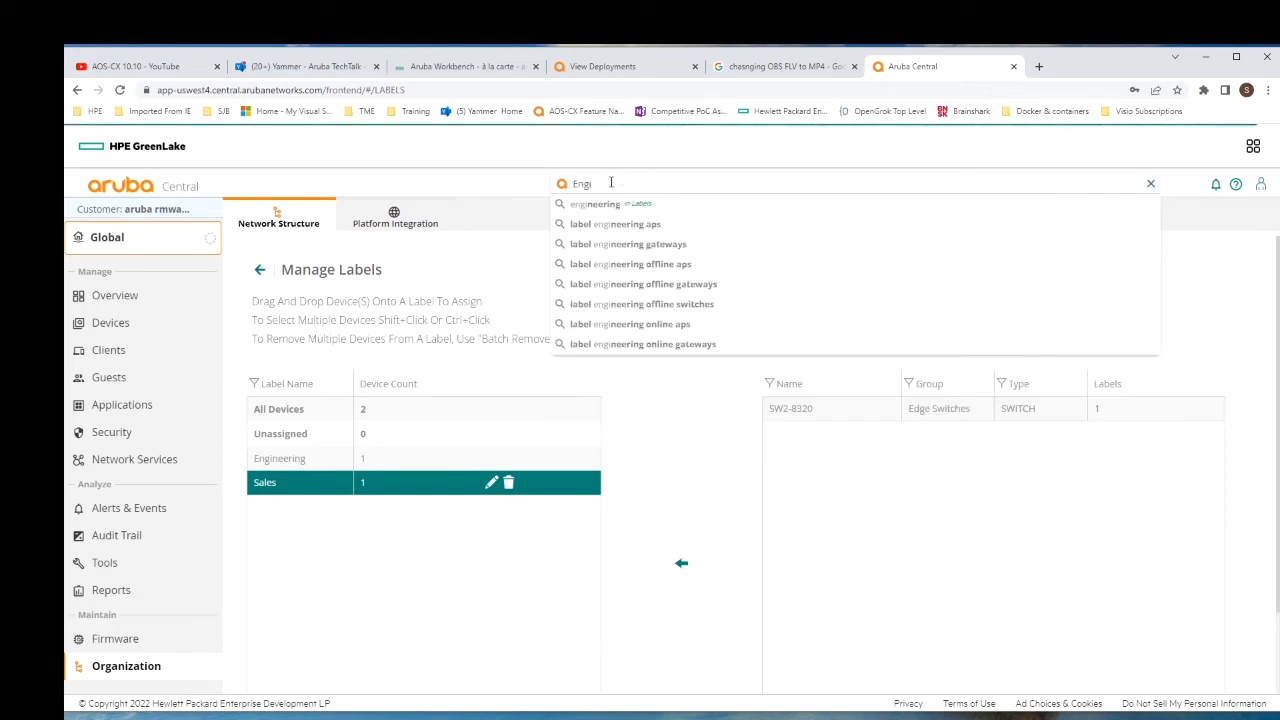
type("neering")
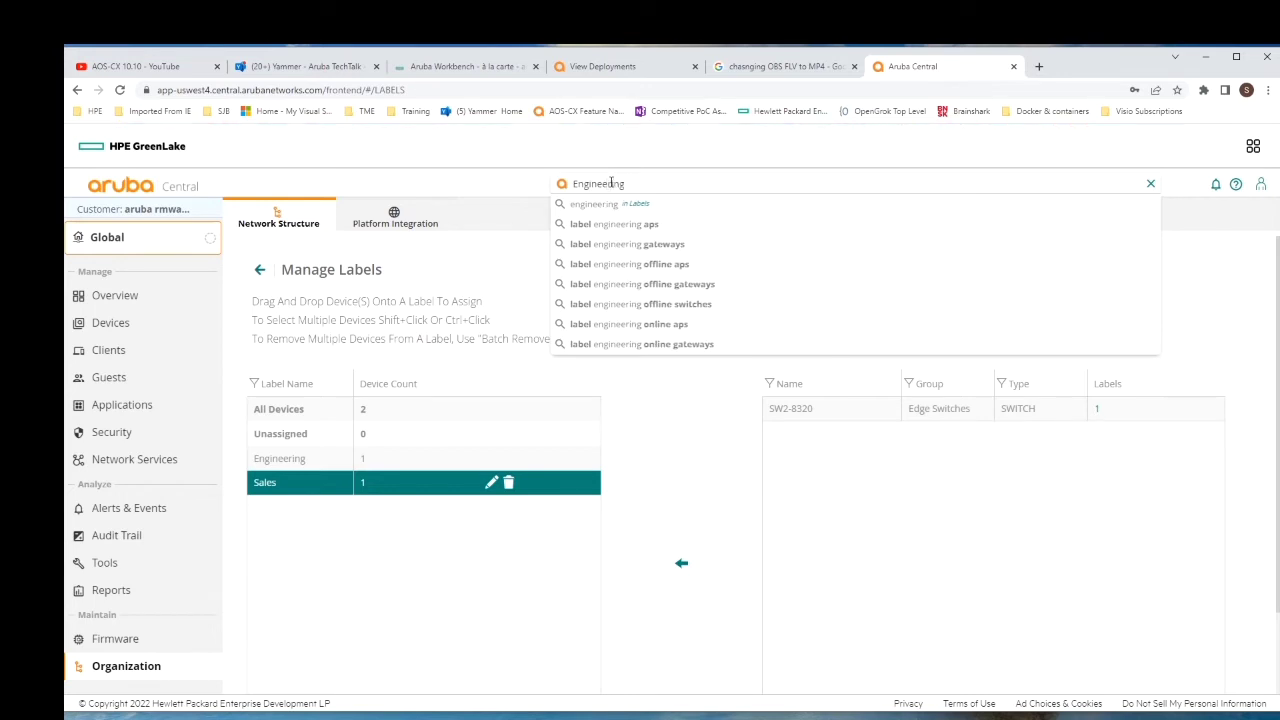
key("Return")
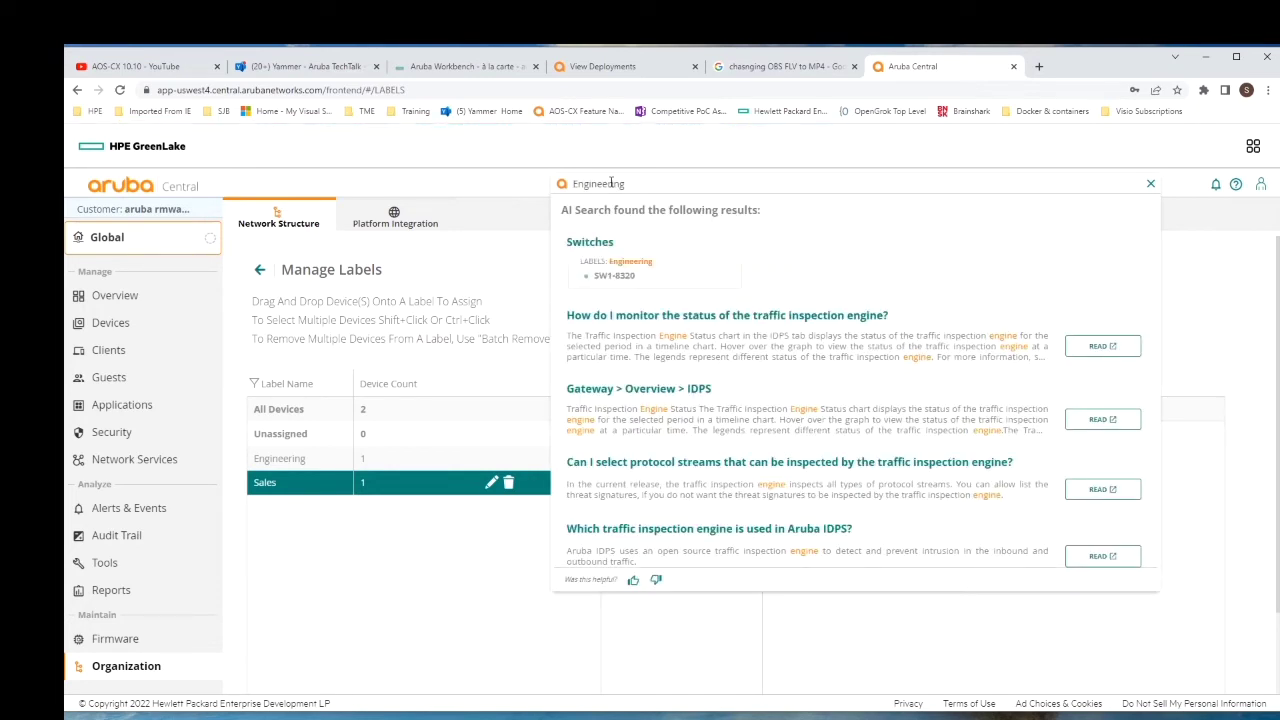
mouse_move(620, 277)
Go to the global network health overview, switch to the Oxford Street East site and view its site health
left_click(260, 276)
left_click(119, 300)
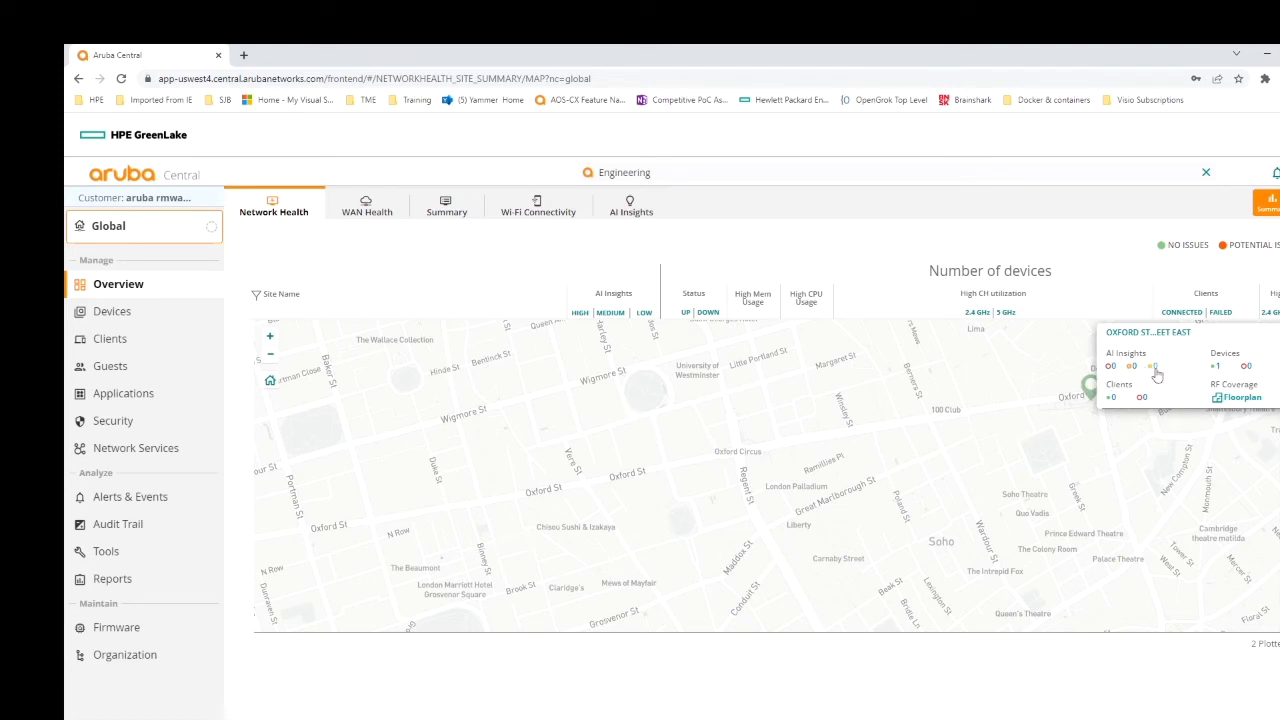
left_click(126, 240)
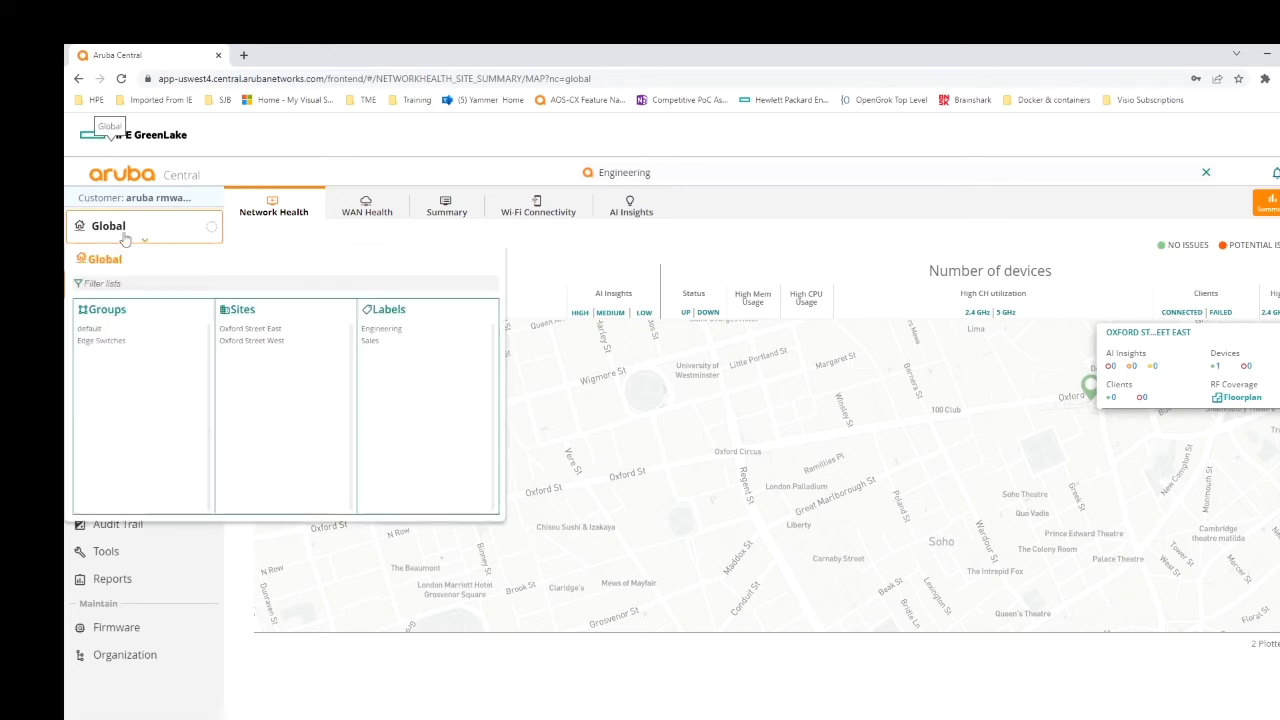
left_click(241, 330)
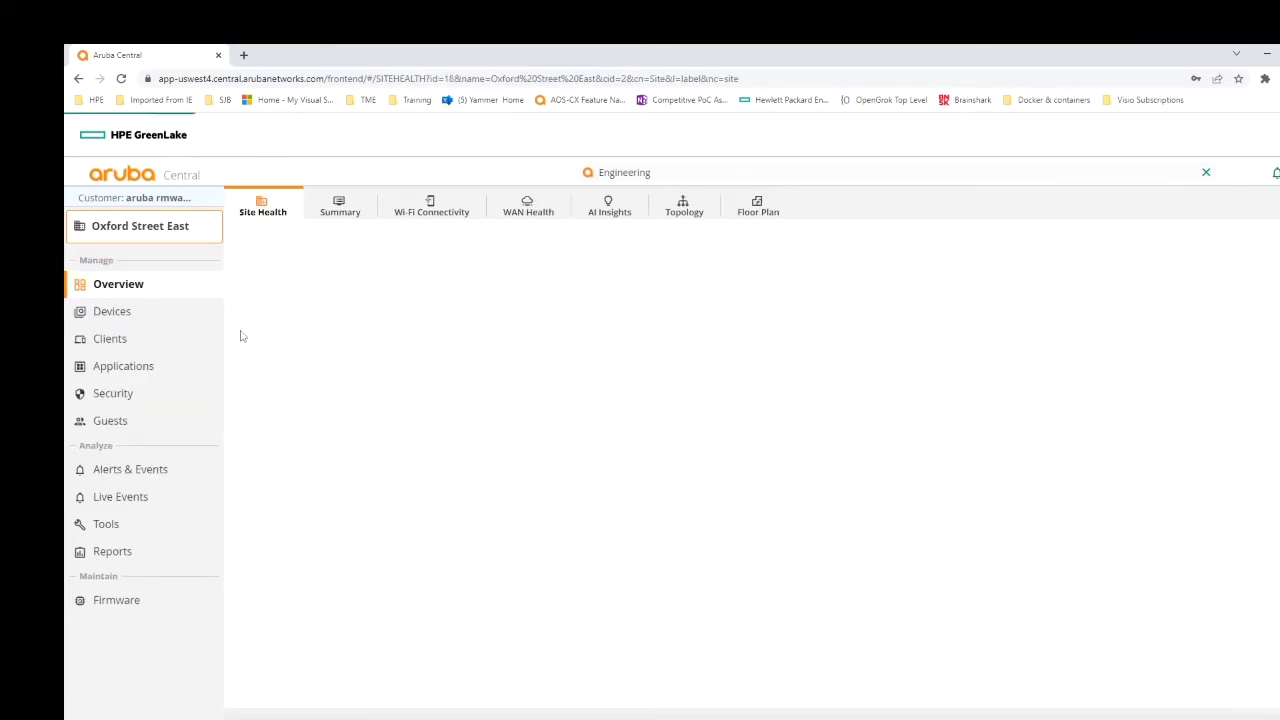
left_click(262, 213)
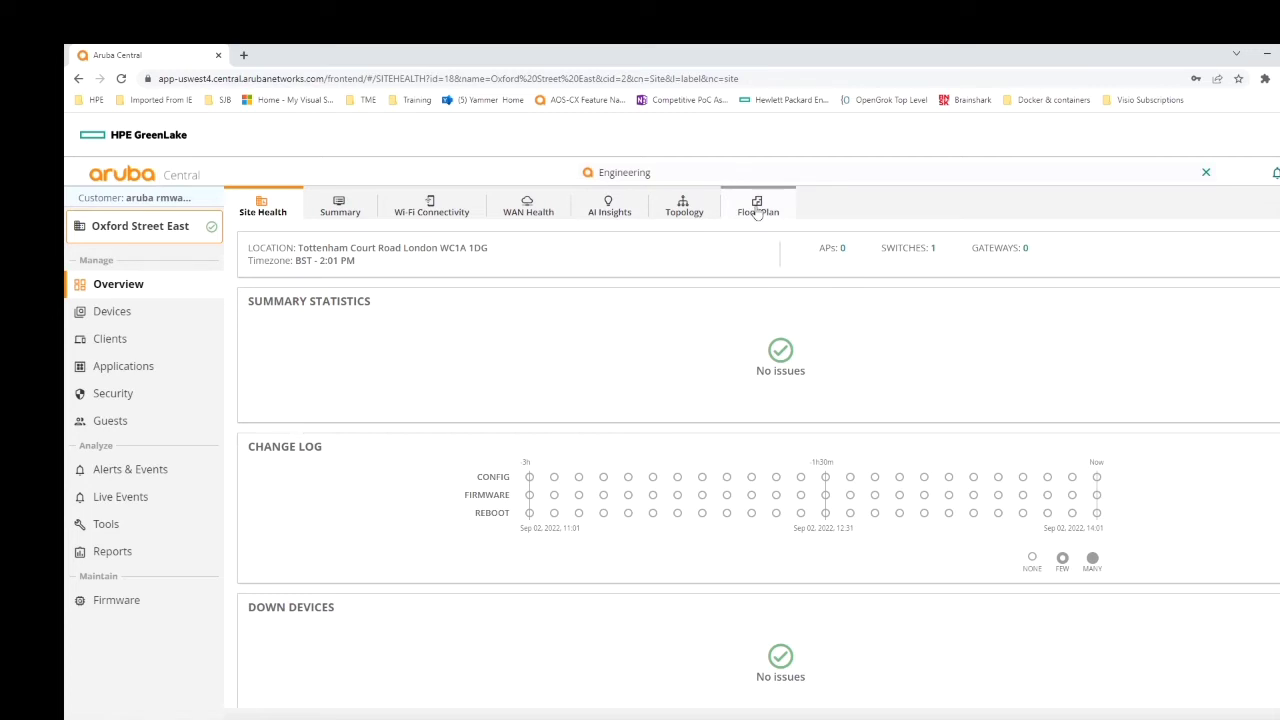
View the Oxford Street East topology map, showing the details pane and the summary of switch SW1-8320
left_click(681, 207)
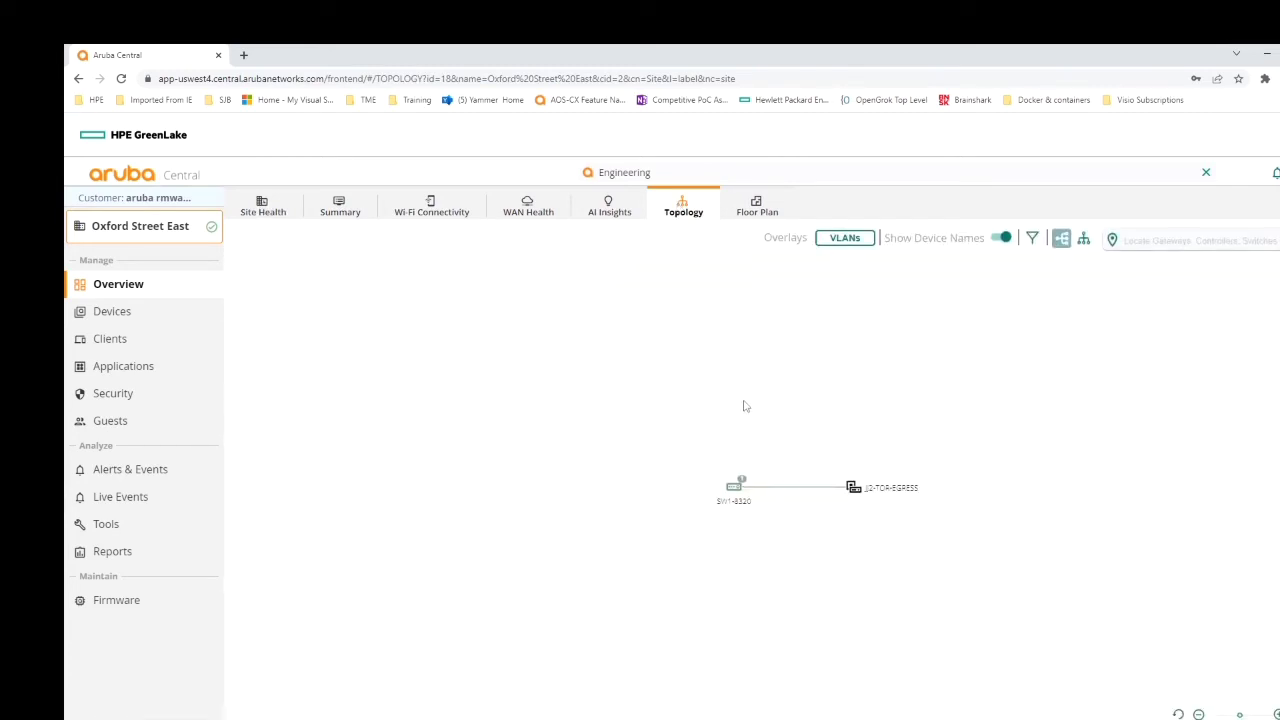
mouse_move(730, 493)
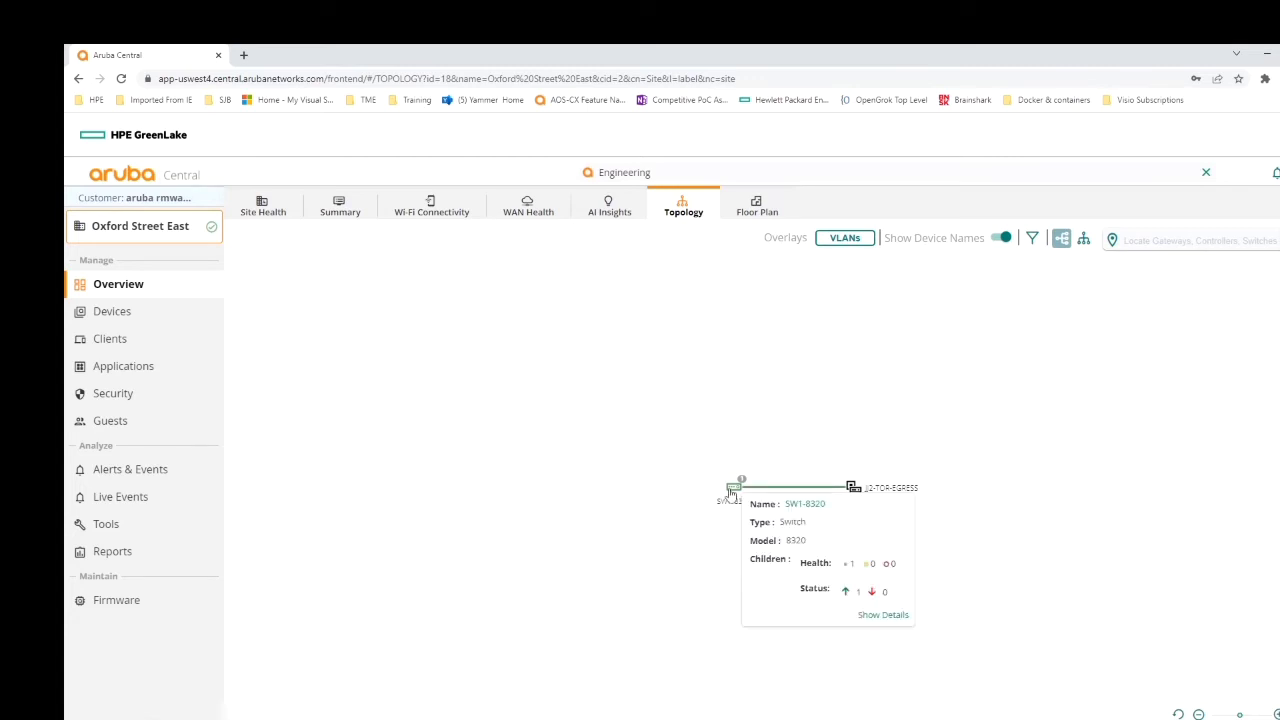
mouse_move(850, 488)
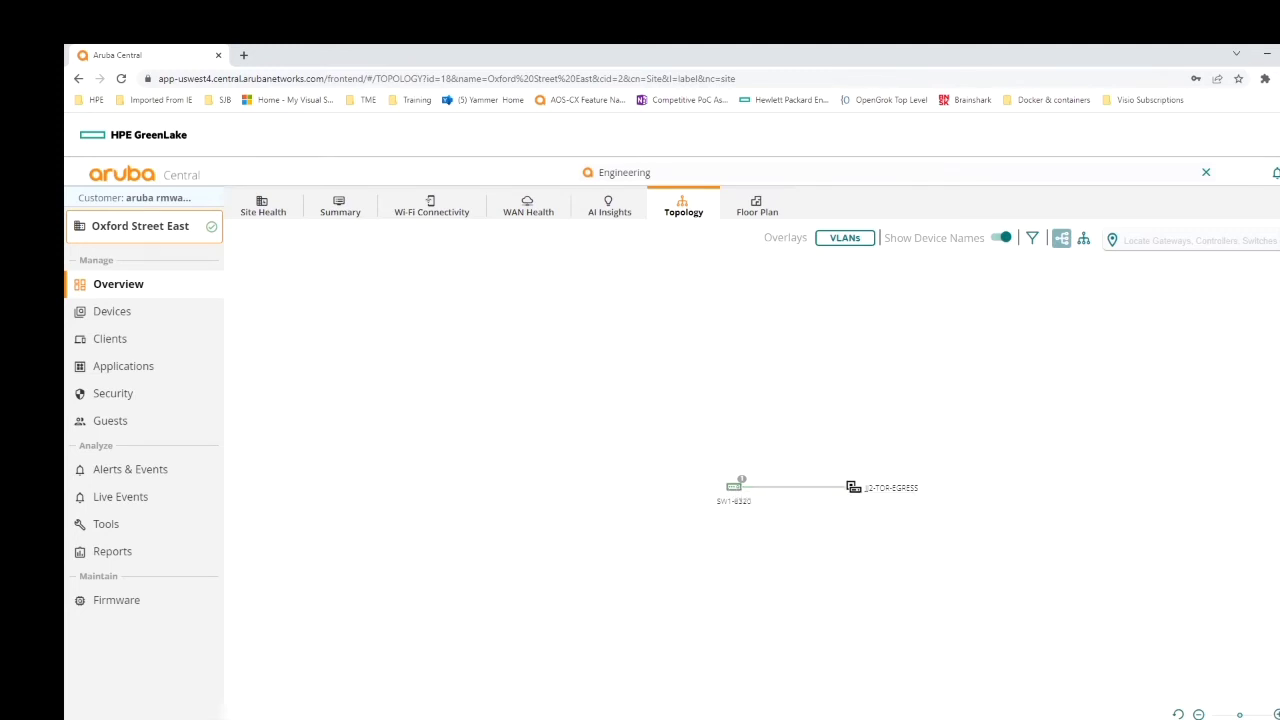
left_click(1276, 491)
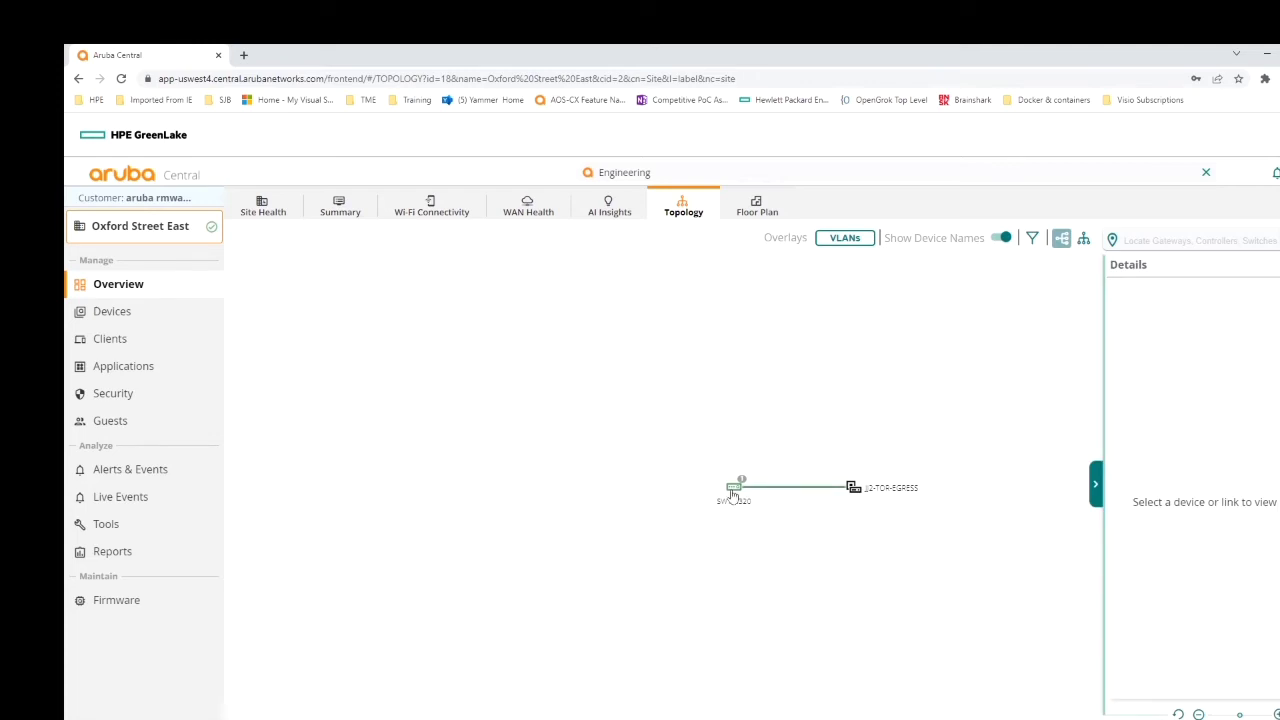
mouse_move(733, 495)
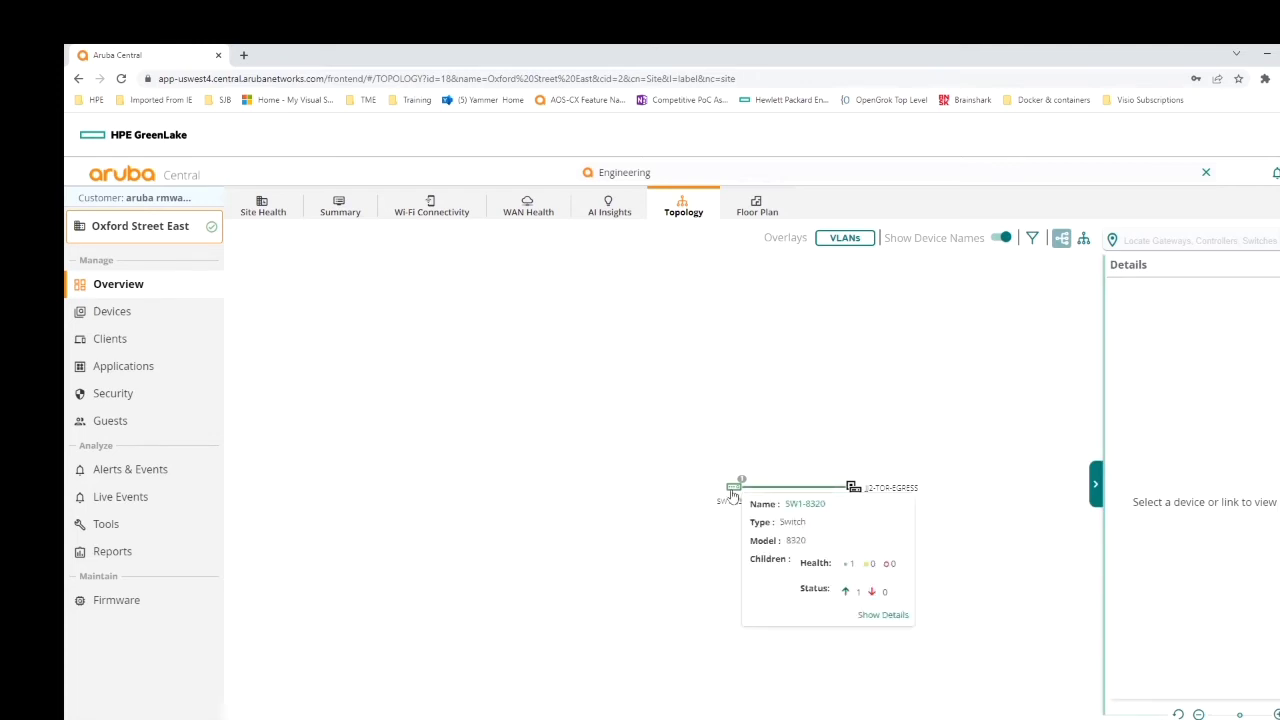
Turn on the VLAN overlay in the site topology and inspect individual VLANs, including VLAN10 and DEFAULT_VLAN_1
left_click(842, 240)
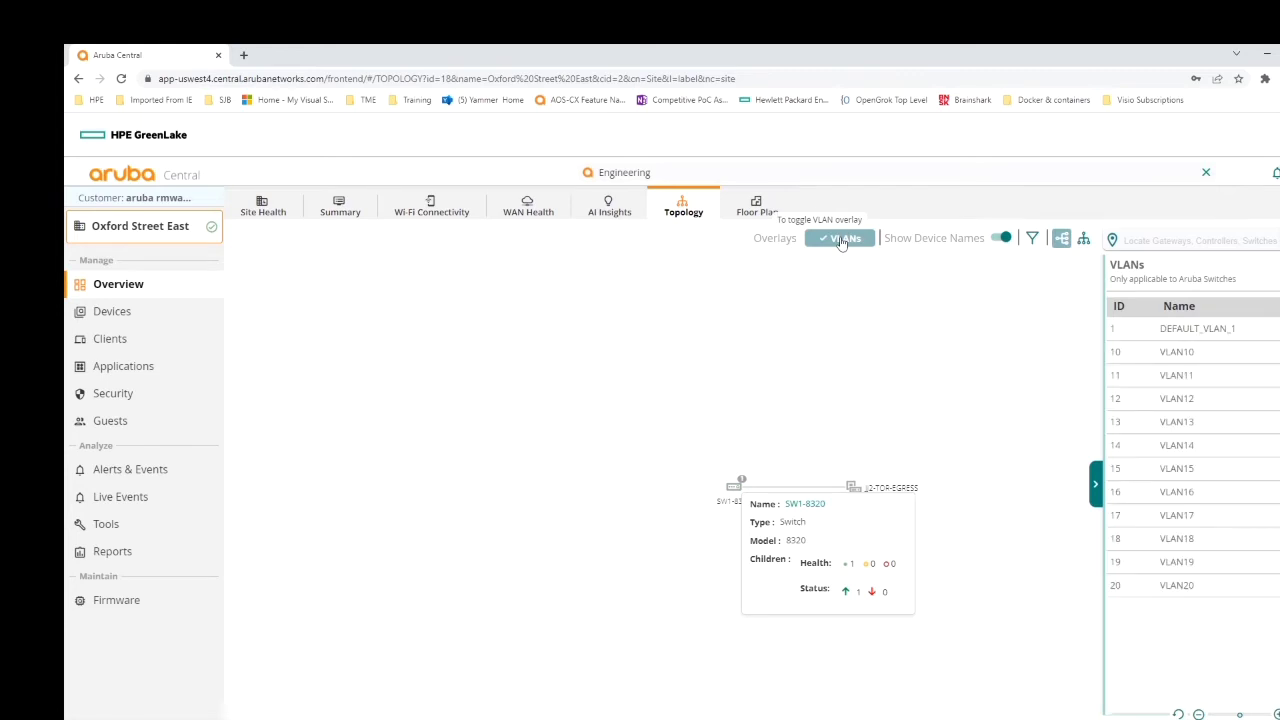
left_click(1160, 346)
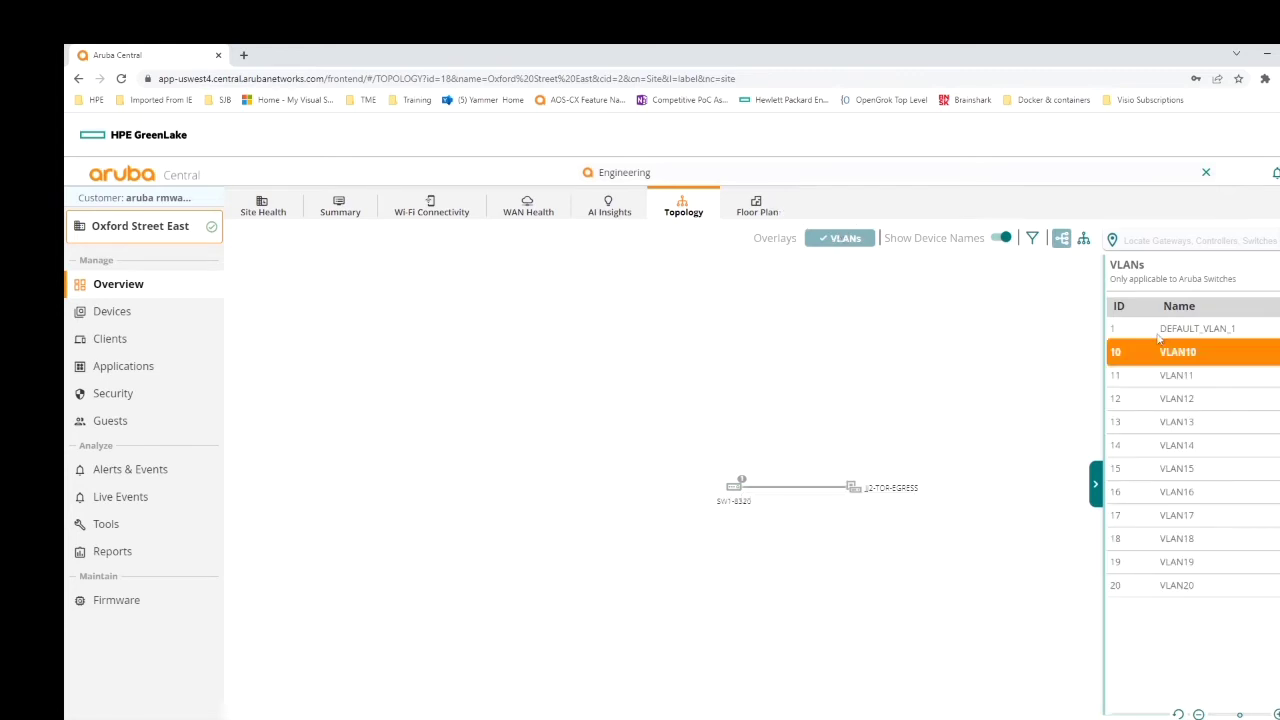
left_click(1155, 331)
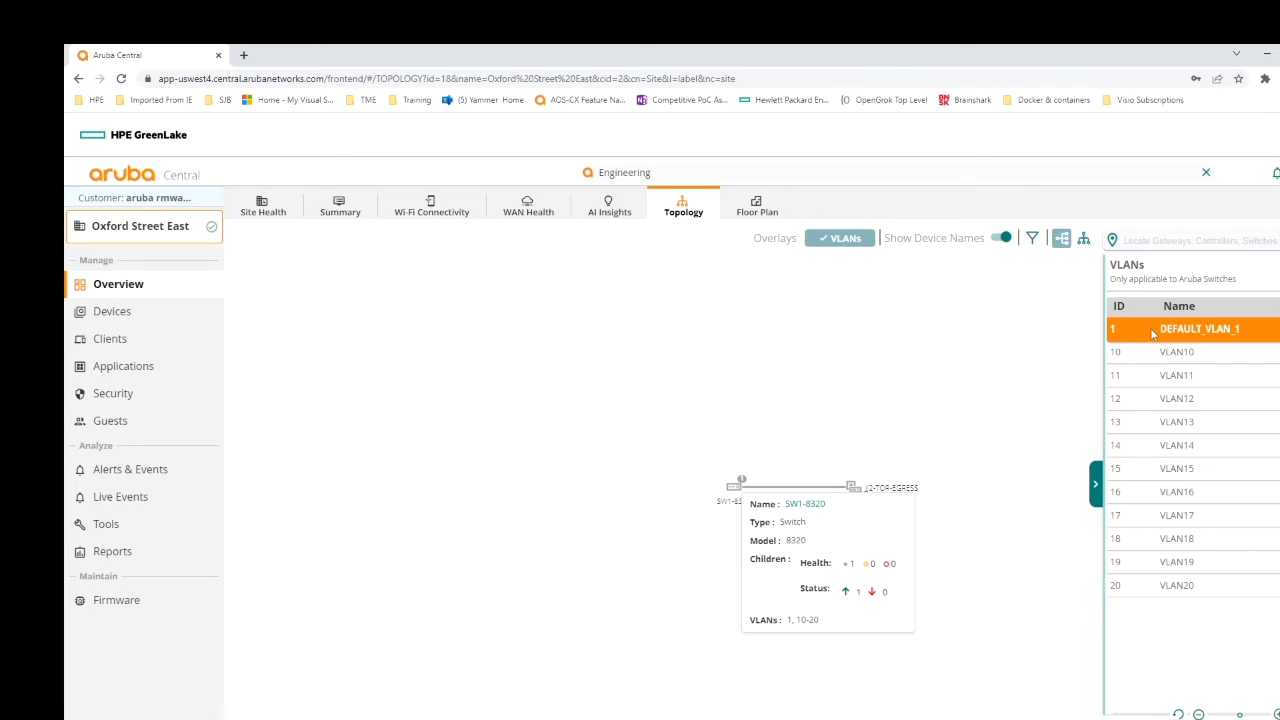
left_click(1145, 445)
left_click(1146, 338)
left_click(980, 339)
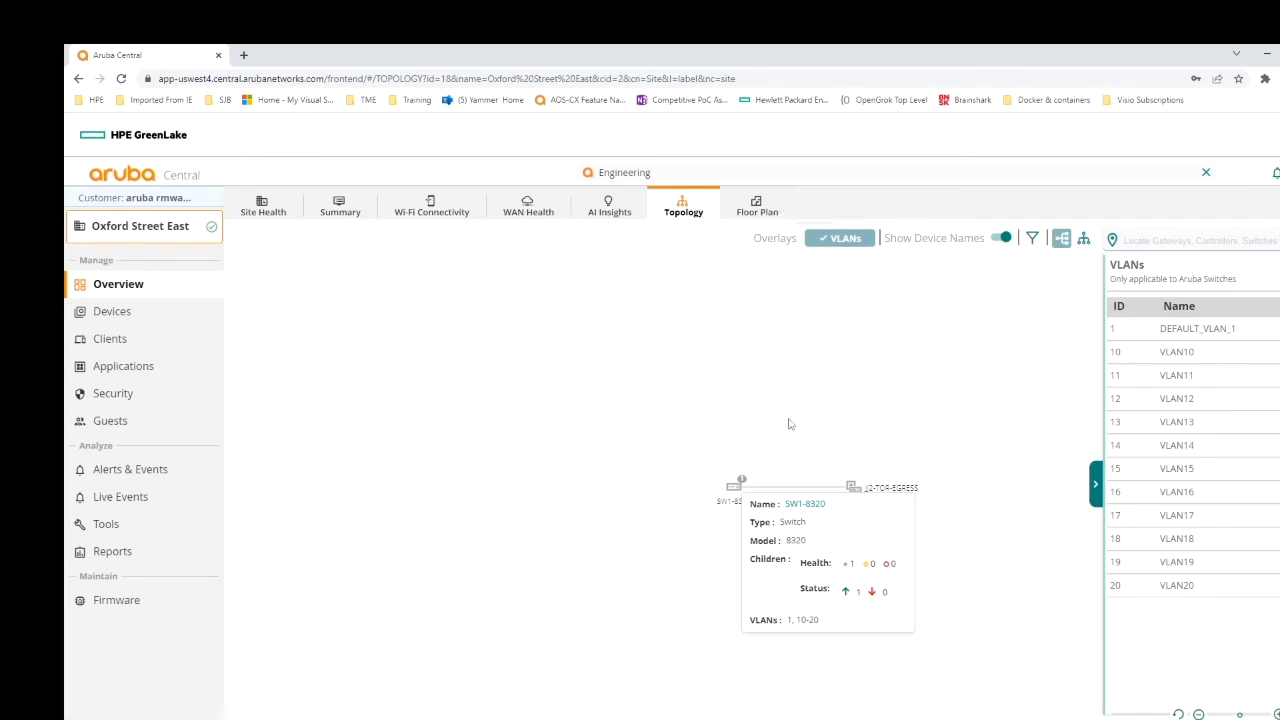
left_click(1118, 540)
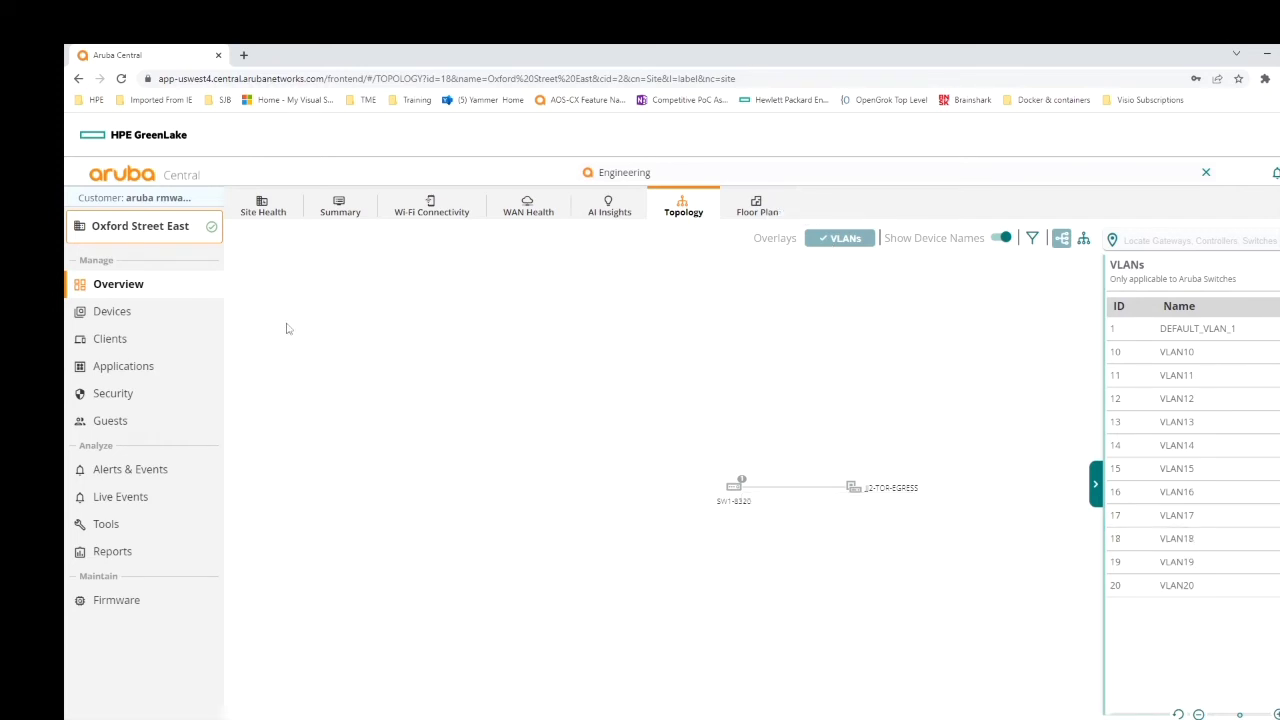
Leave the Oxford Street East site through the groups page and return to the global network health overview
left_click(150, 232)
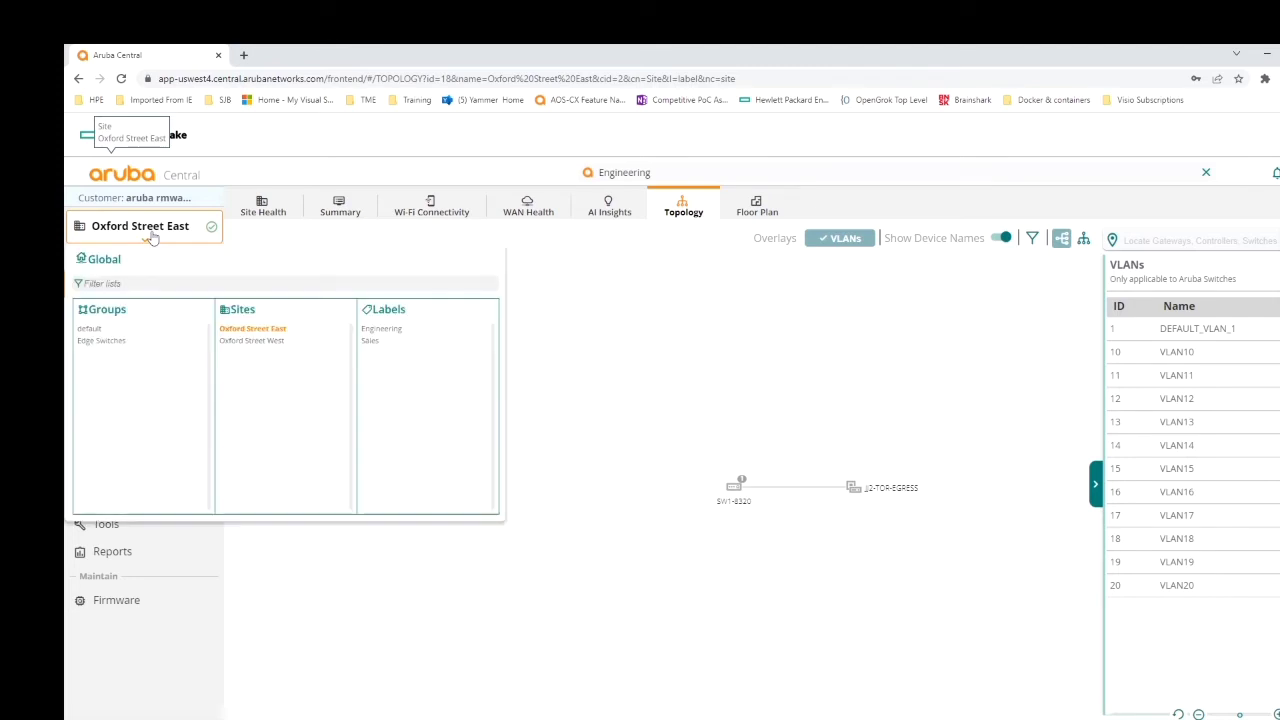
left_click(107, 312)
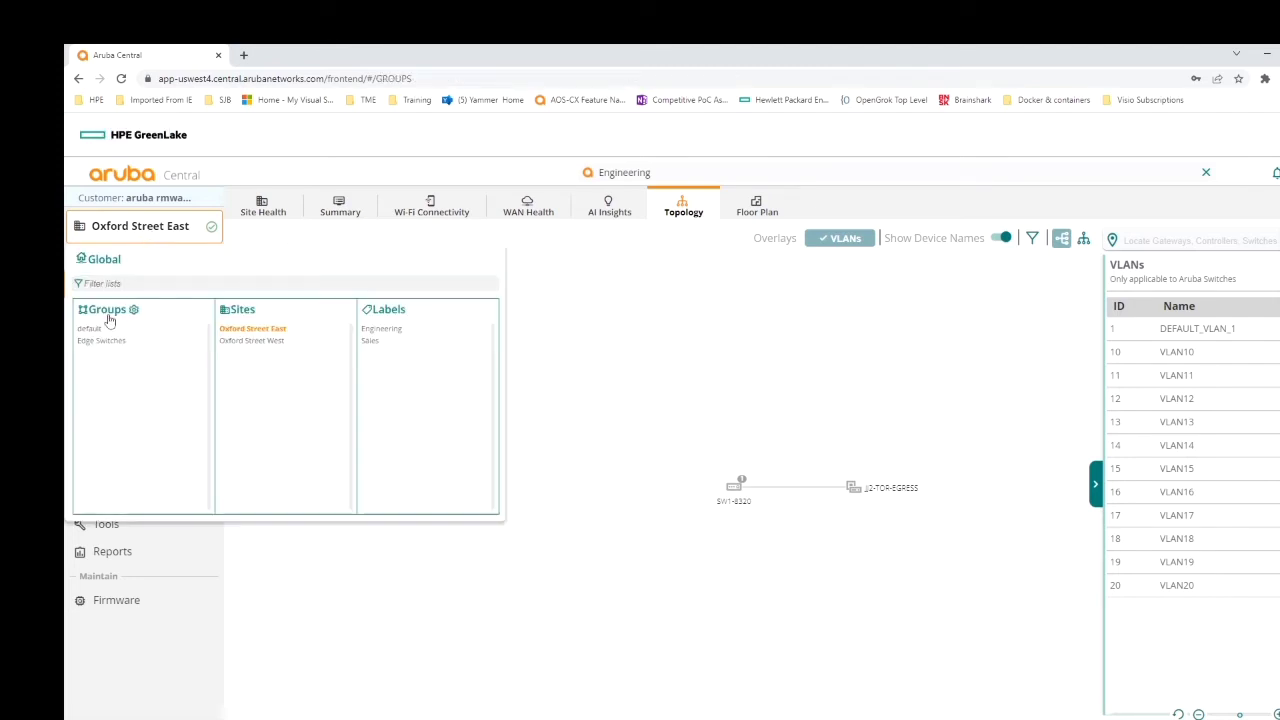
left_click(115, 285)
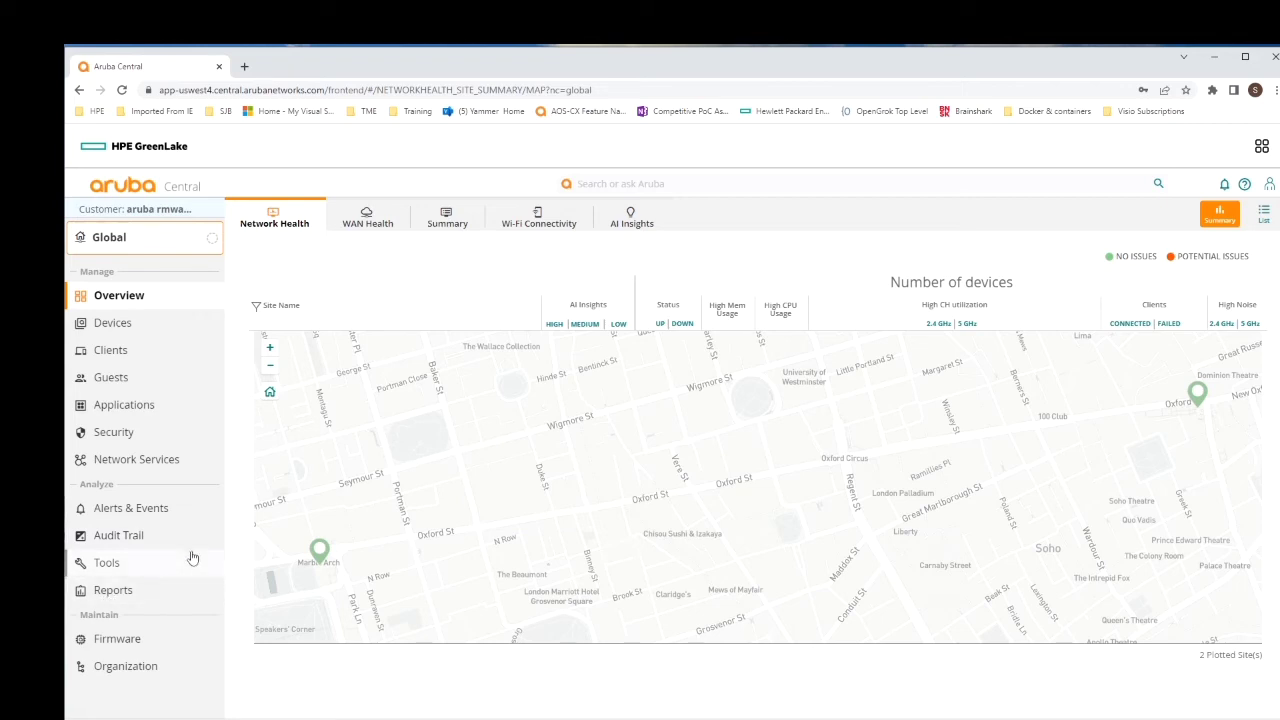
View the global open alerts as a list and as summary charts by type and severity, focusing on the major alerts
left_click(155, 512)
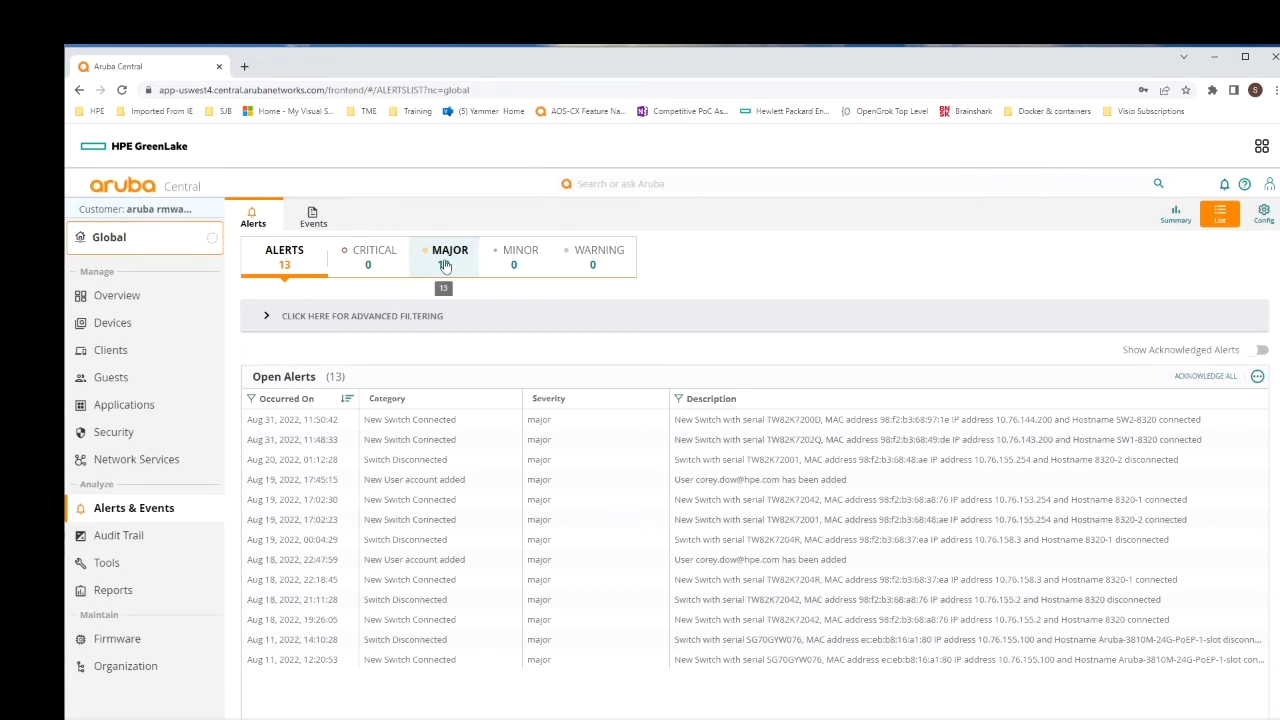
left_click(1165, 222)
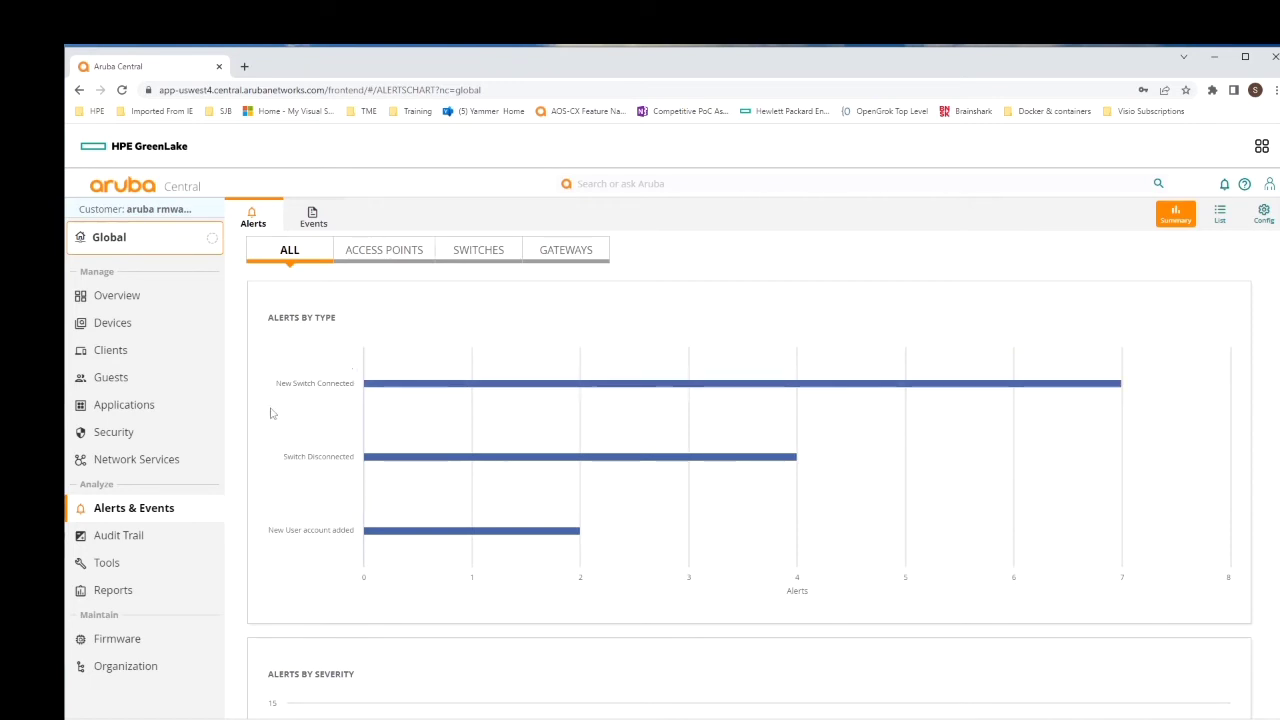
scroll(404, 555, "down", 2)
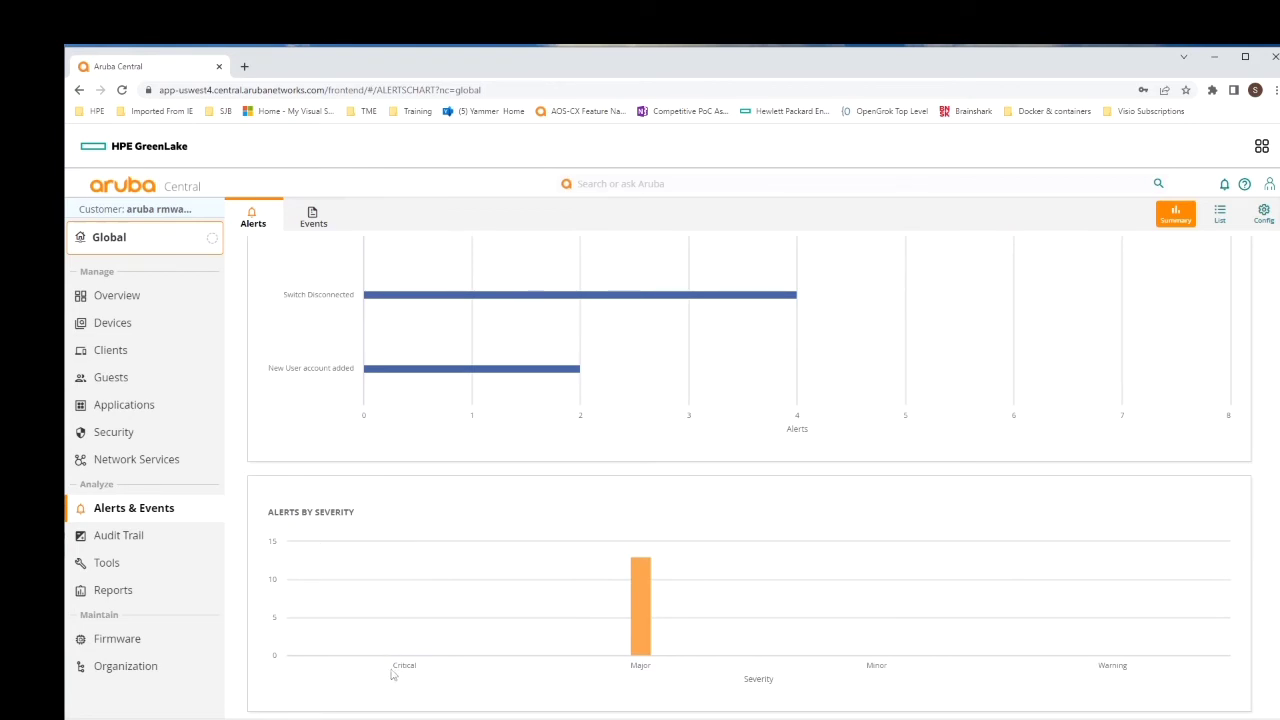
mouse_move(644, 657)
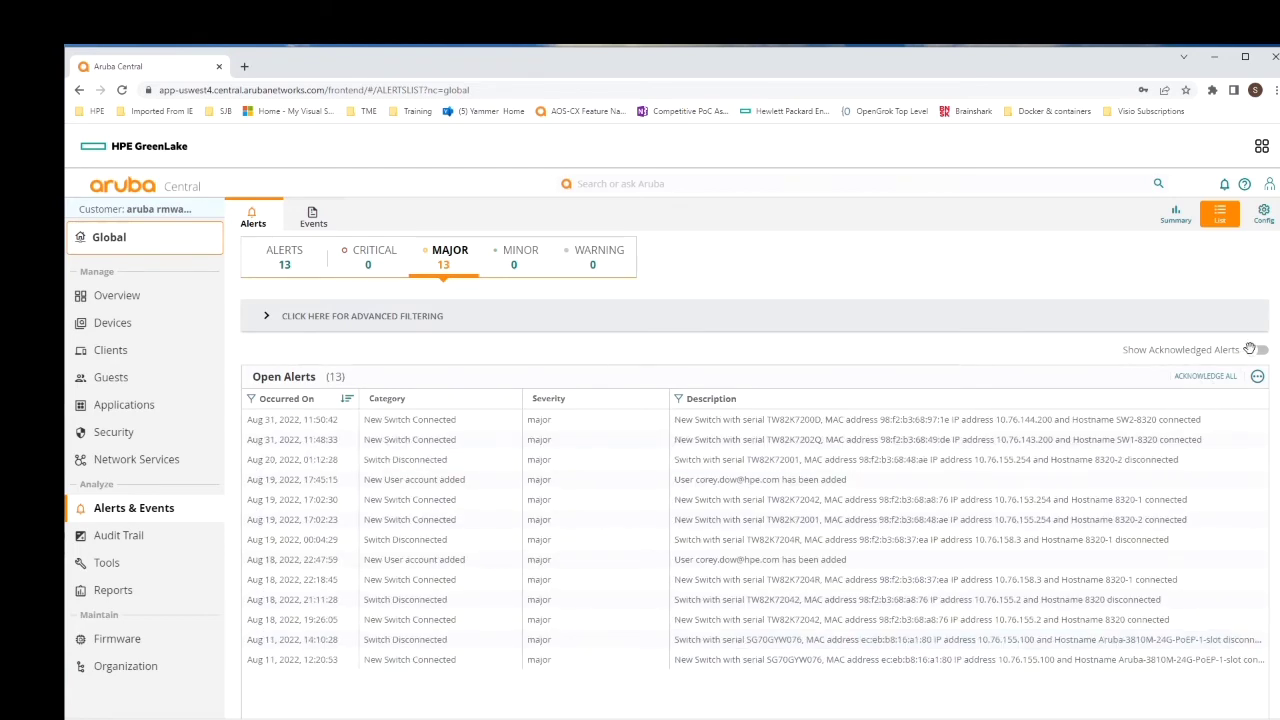
Open the global audit trail to review the logged configuration events
left_click(118, 538)
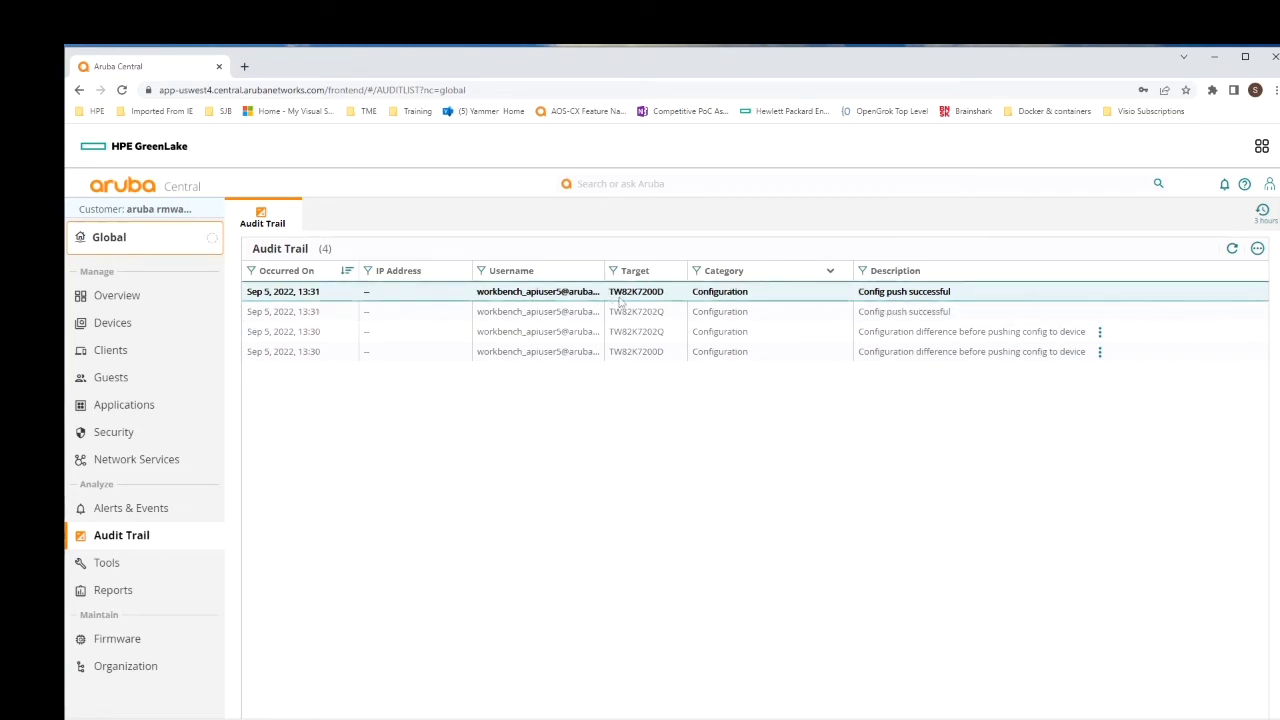
Hide the IP Address column in the audit trail table
left_click(1258, 250)
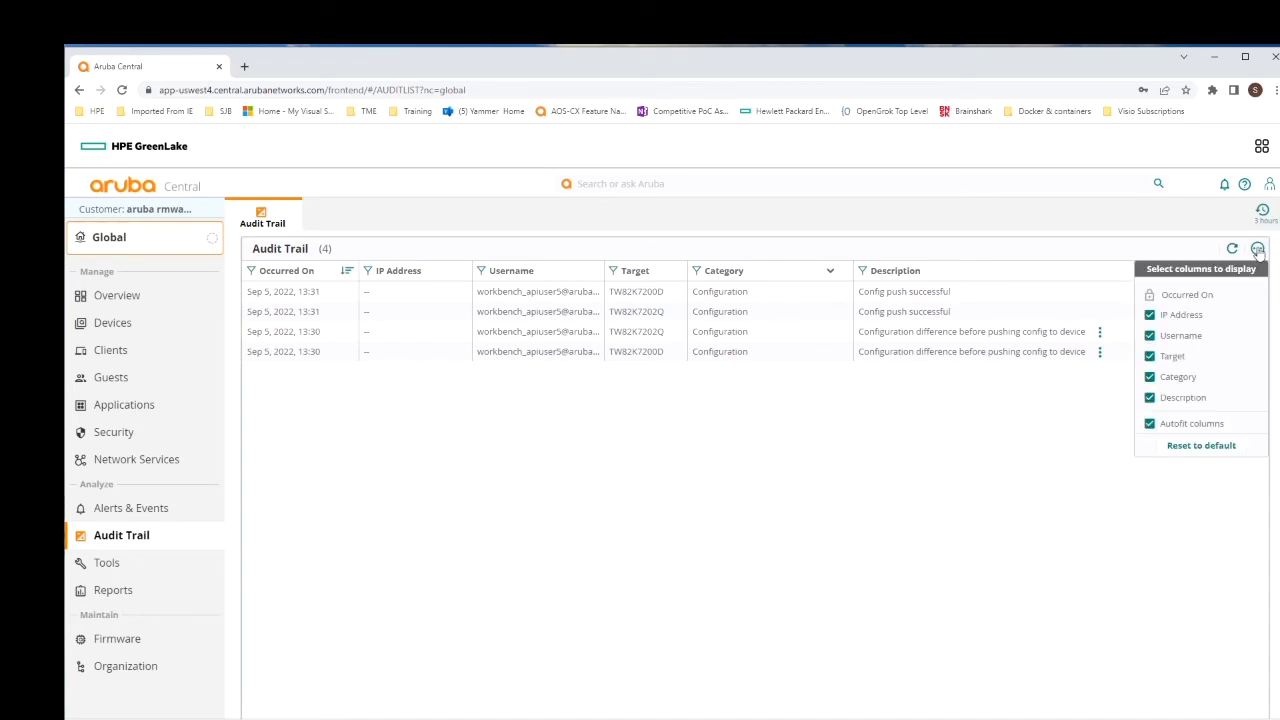
left_click(1150, 316)
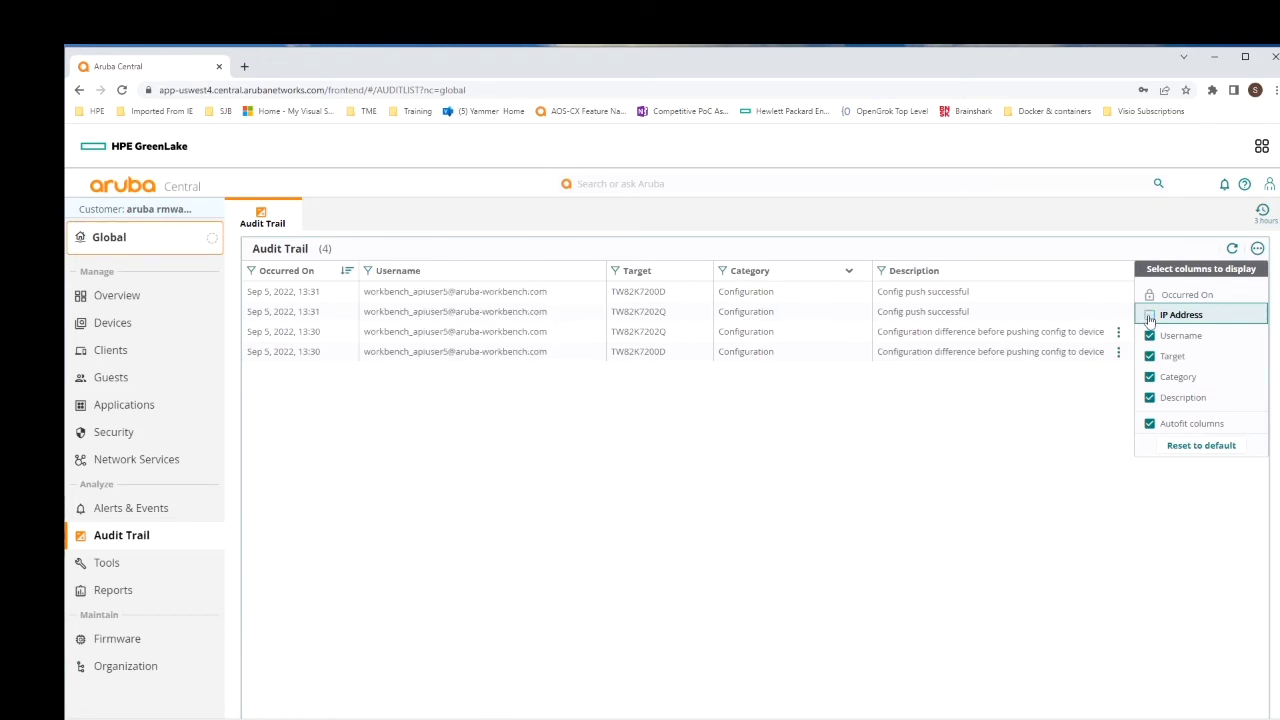
Open the network check tool, choose Switch as the device type, and review its available source devices and tests
left_click(110, 568)
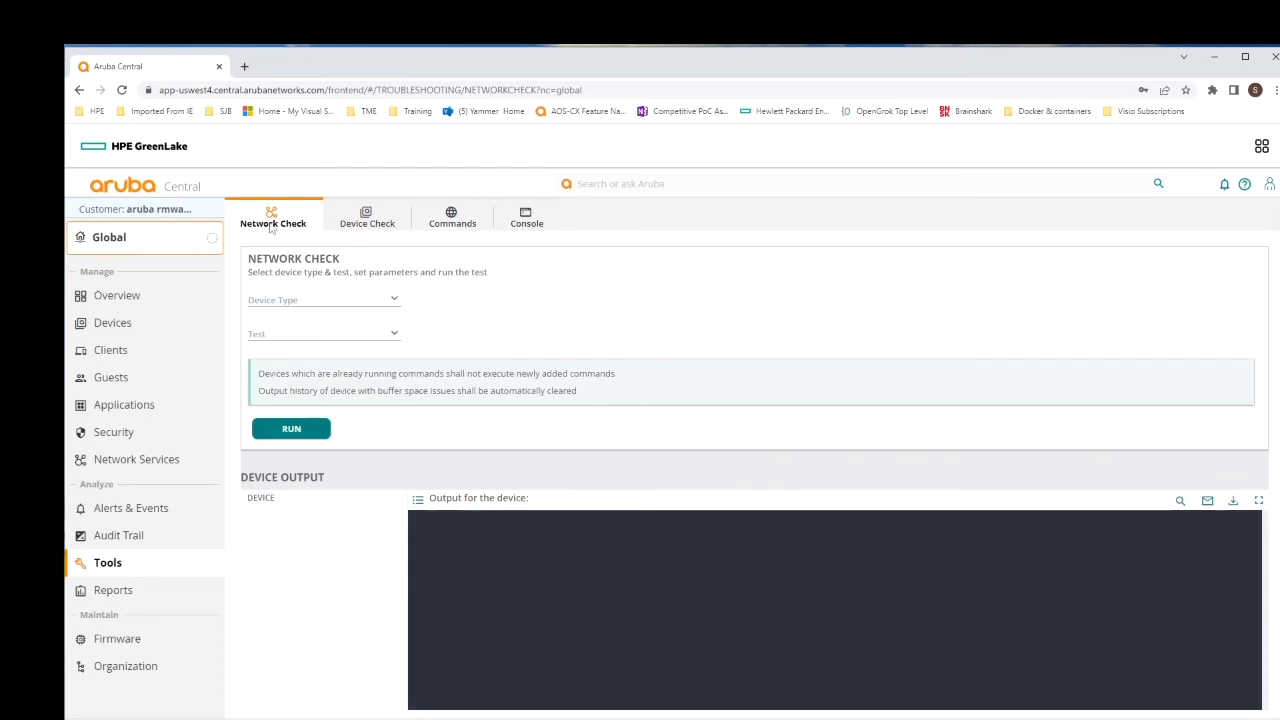
left_click(287, 303)
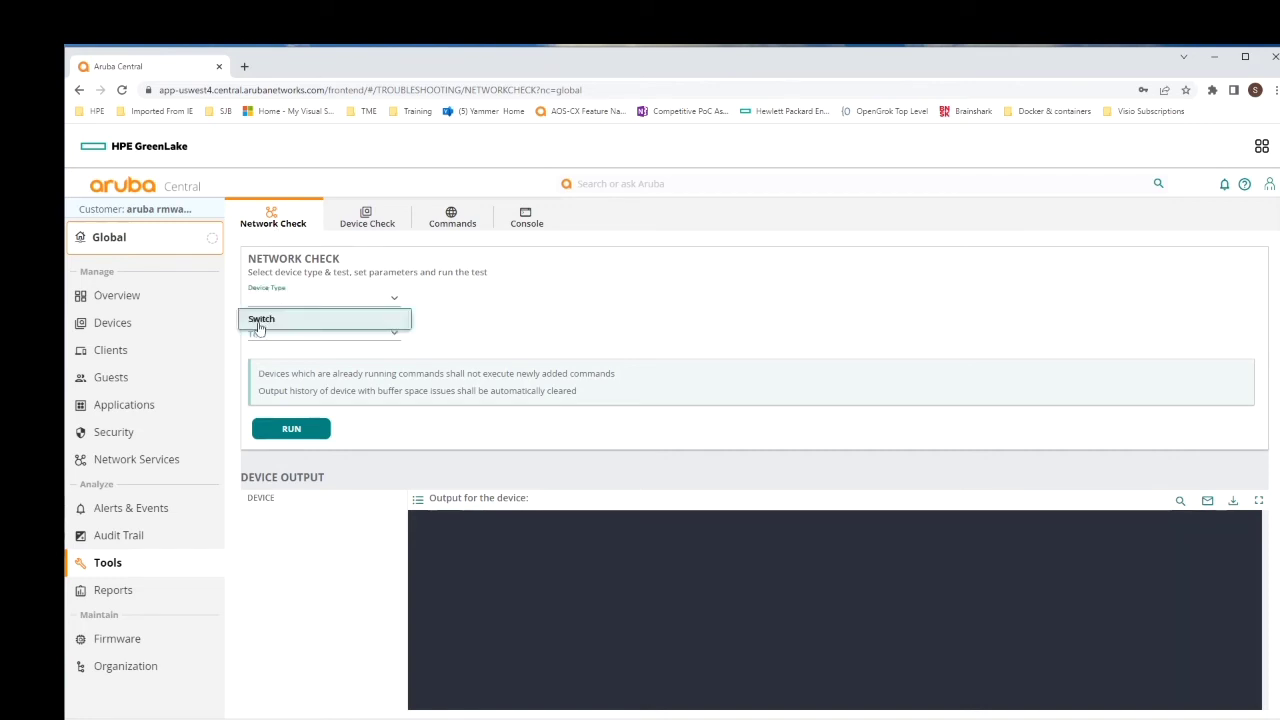
left_click(259, 325)
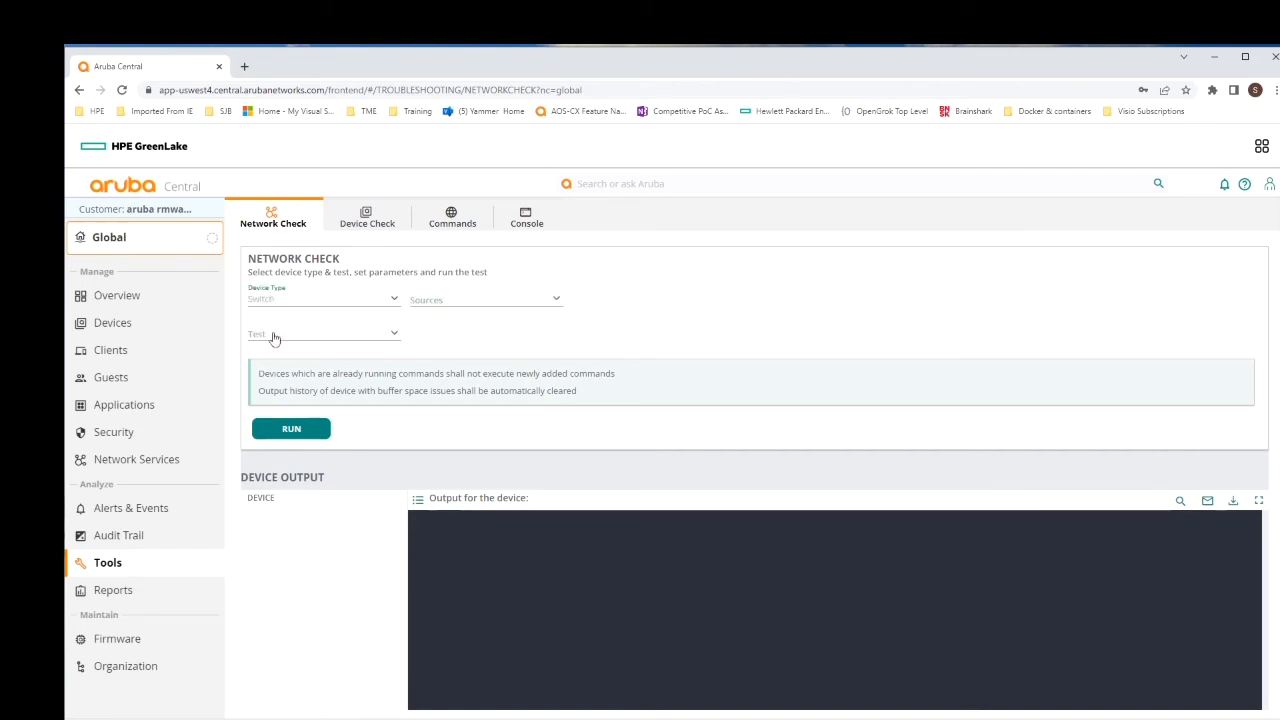
left_click(455, 302)
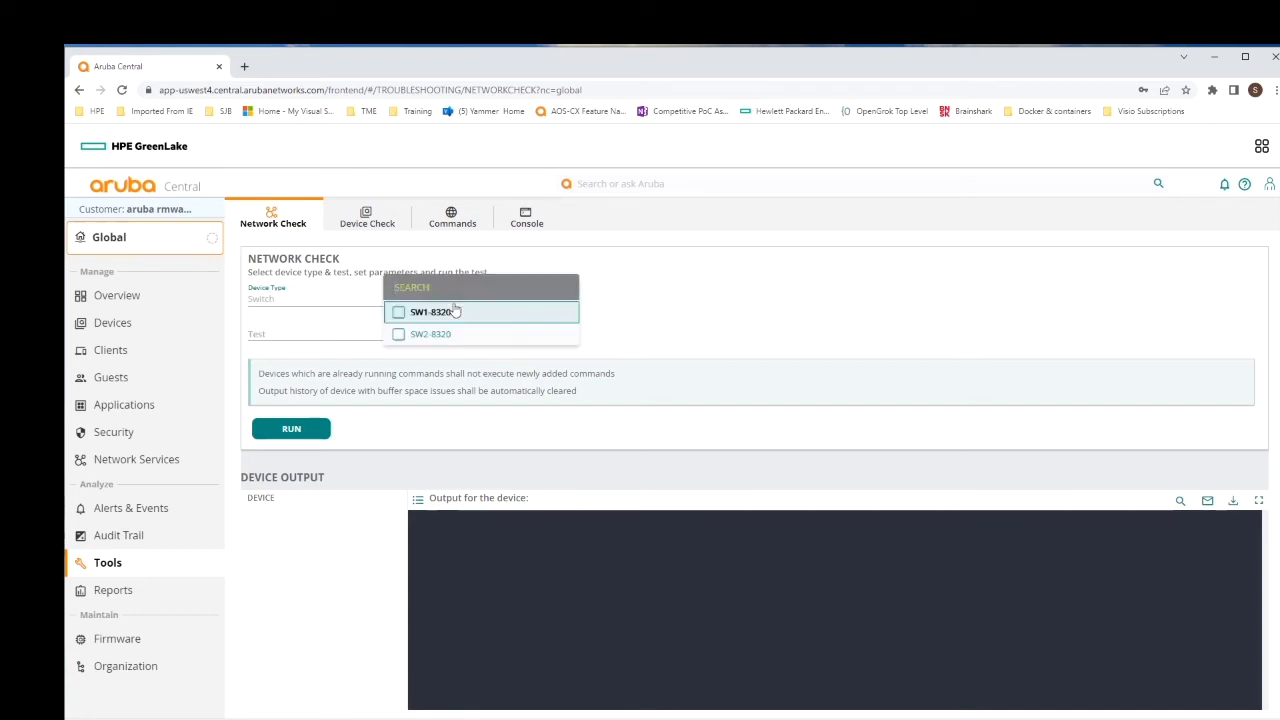
left_click(284, 336)
left_click(281, 339)
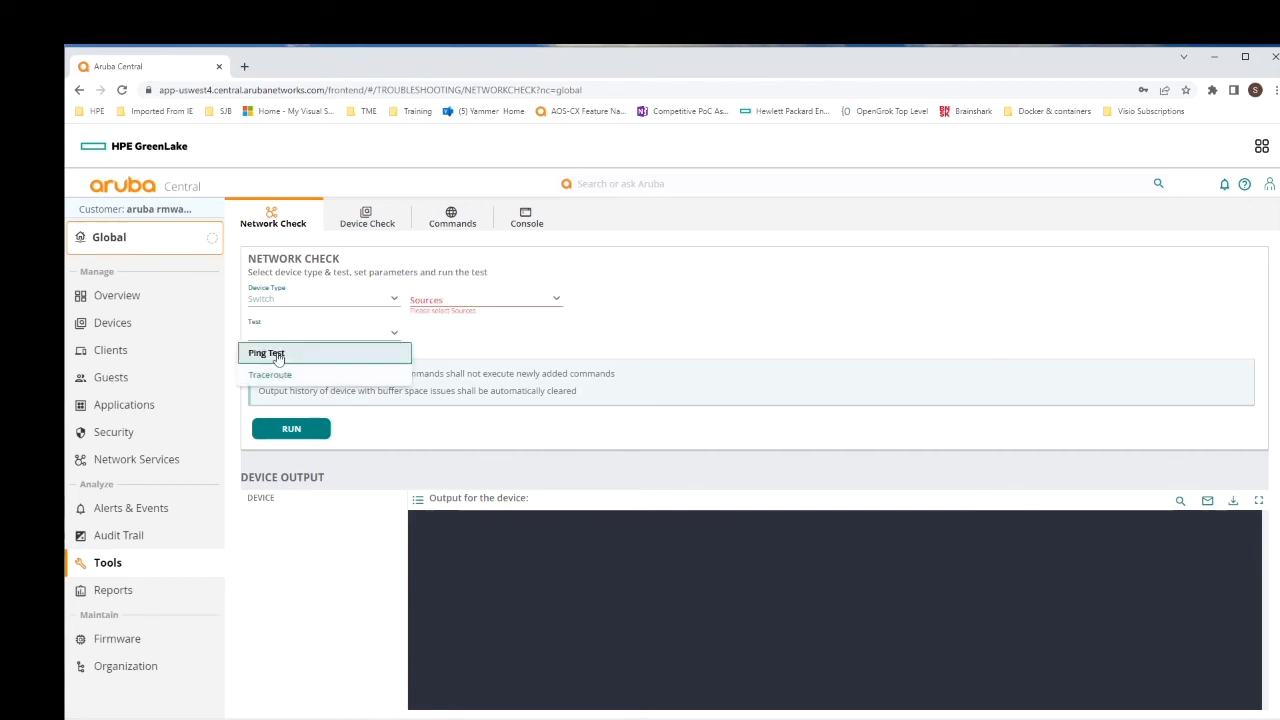
left_click(658, 358)
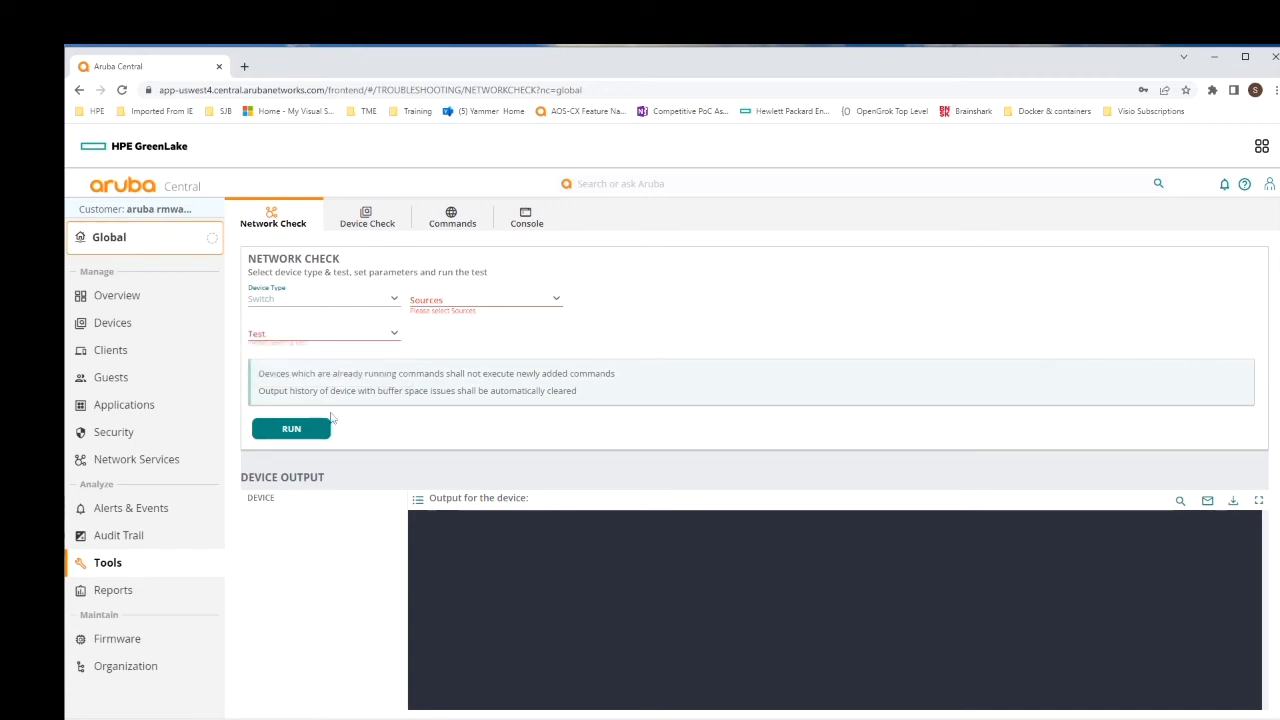
Open the device check tool and review the tests offered for switches, such as Chassis Locate
left_click(370, 224)
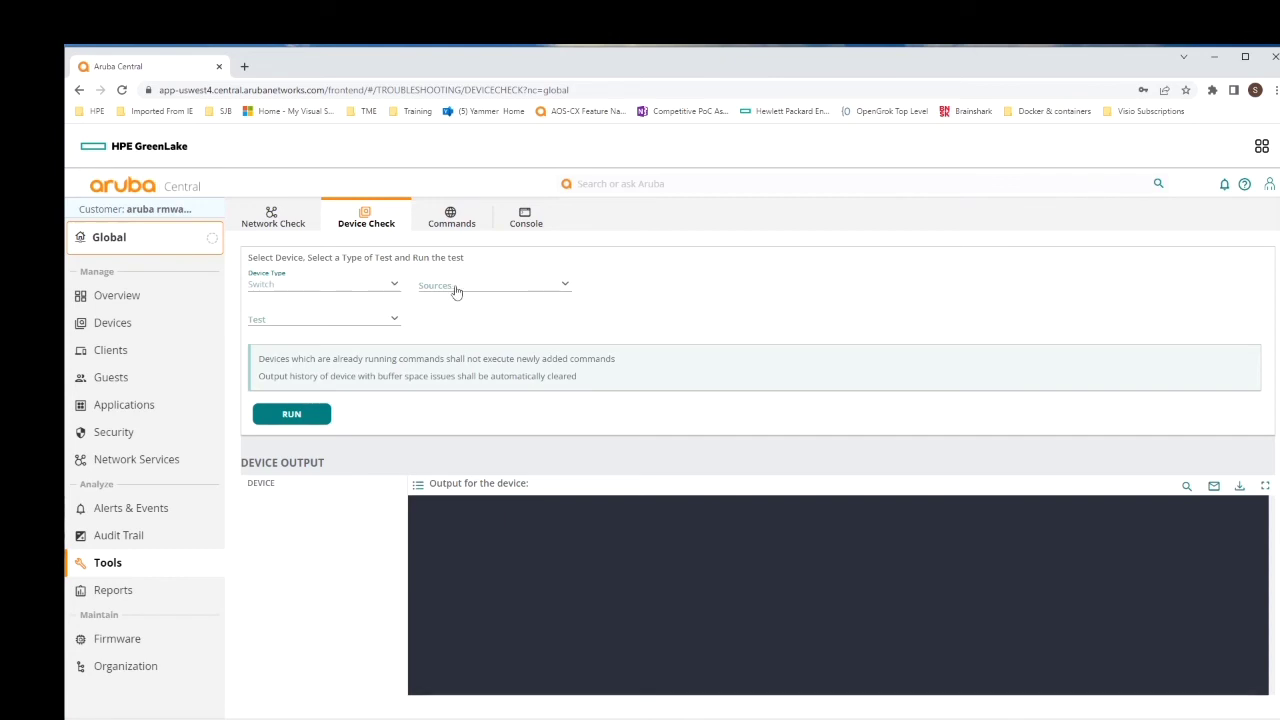
left_click(280, 325)
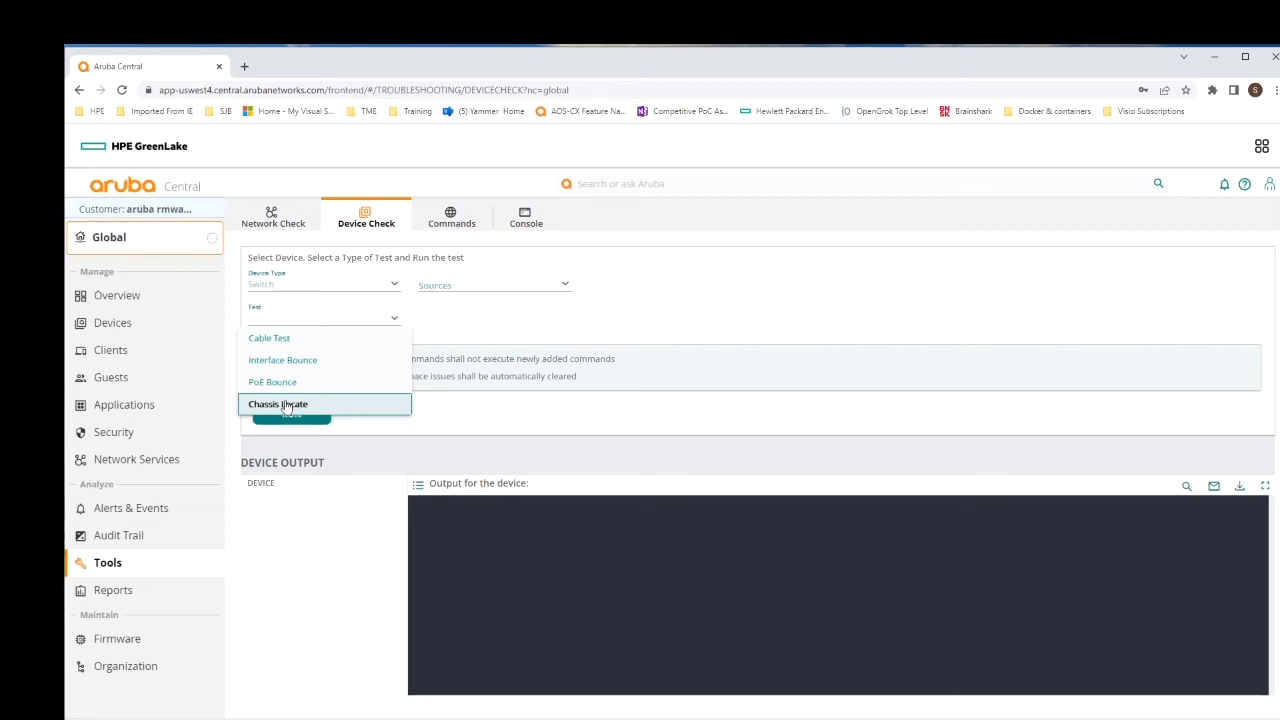
left_click(458, 226)
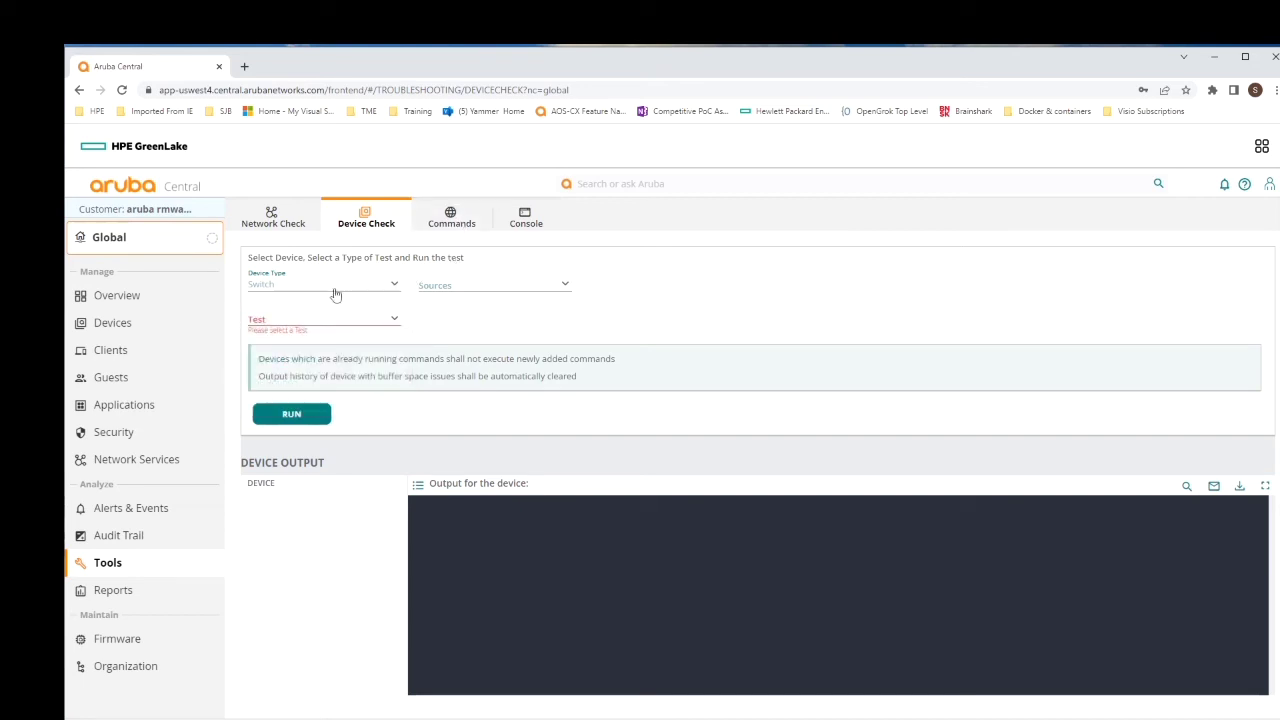
In the Commands troubleshooting tool, select the switch SW1-8320 and list the commands under All Category
left_click(448, 226)
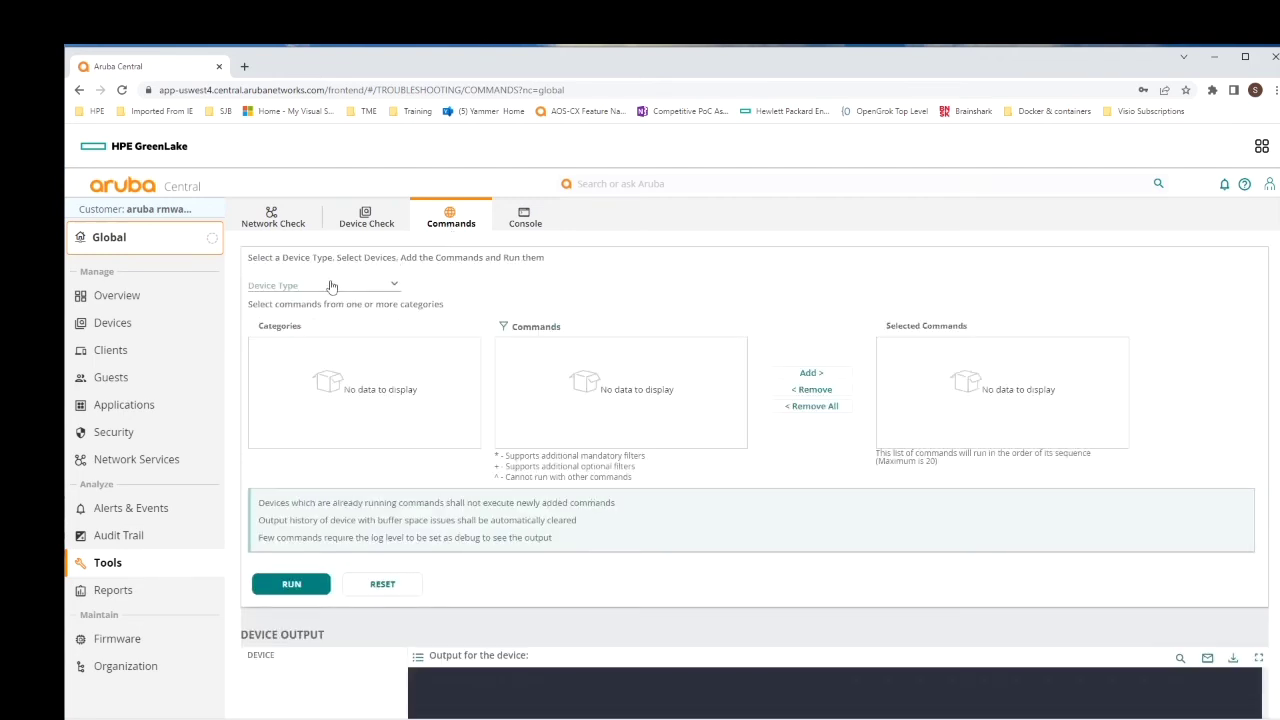
left_click(303, 290)
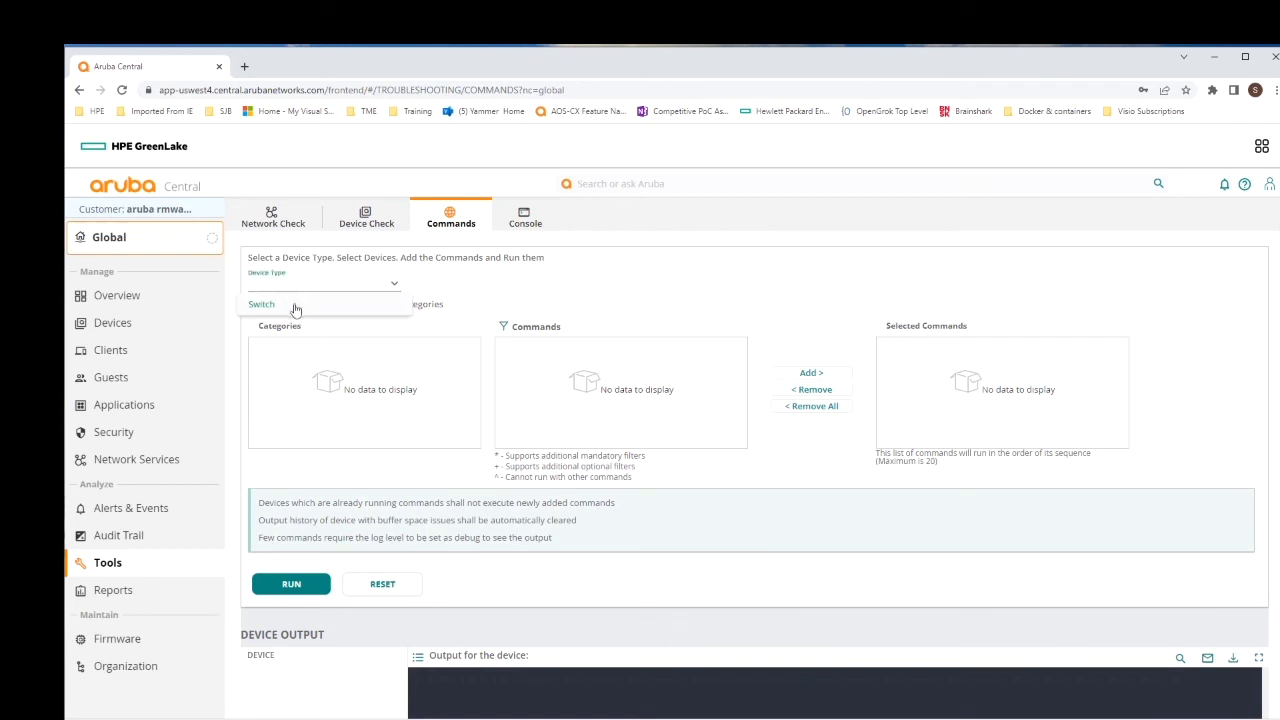
left_click(294, 306)
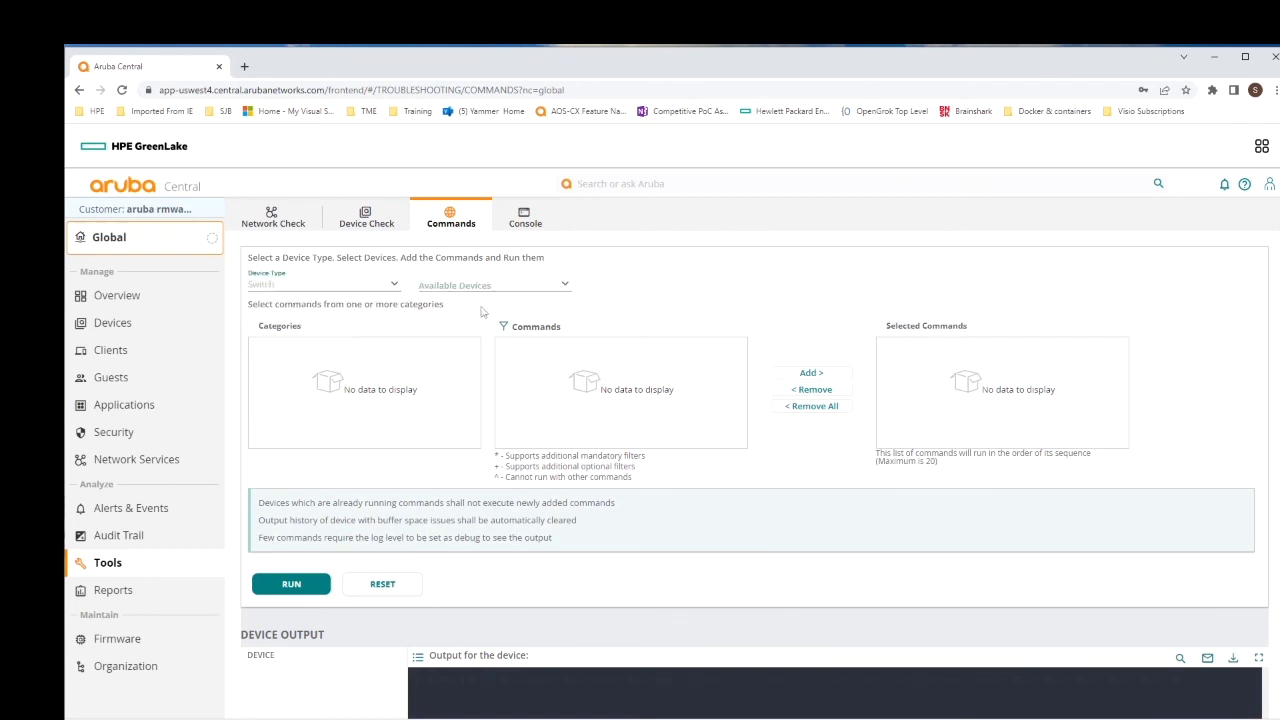
left_click(513, 292)
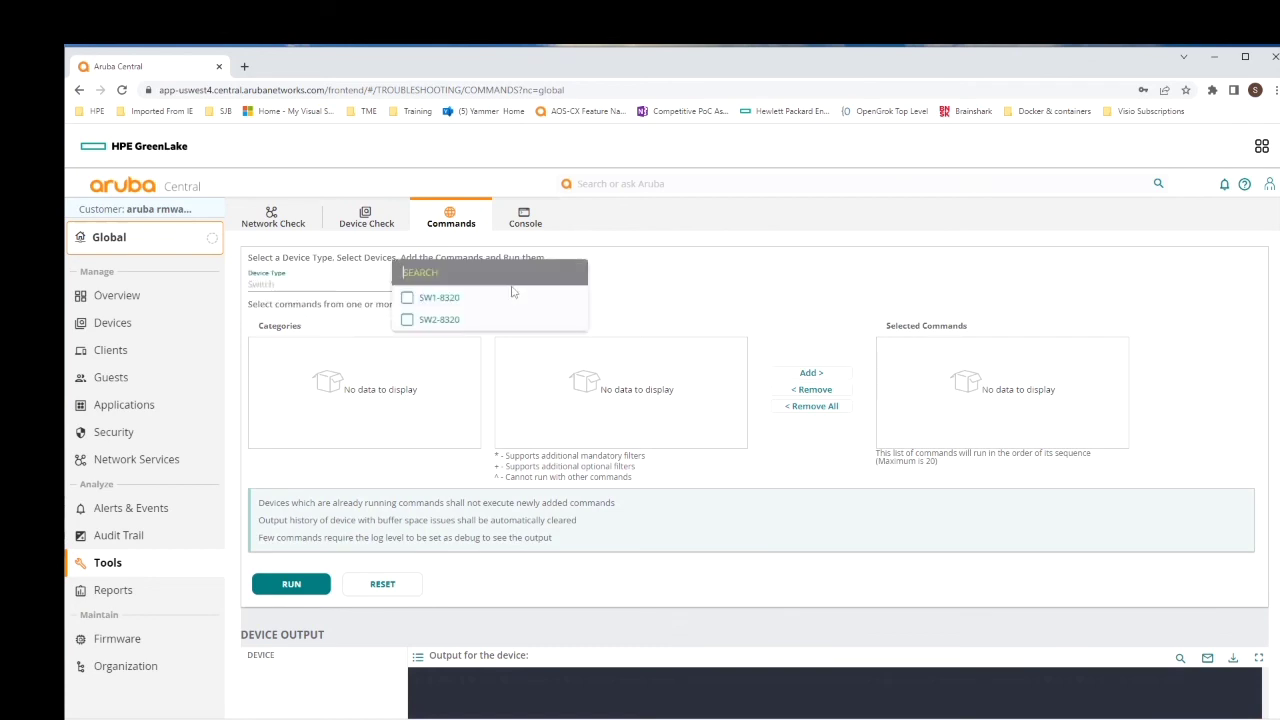
left_click(408, 300)
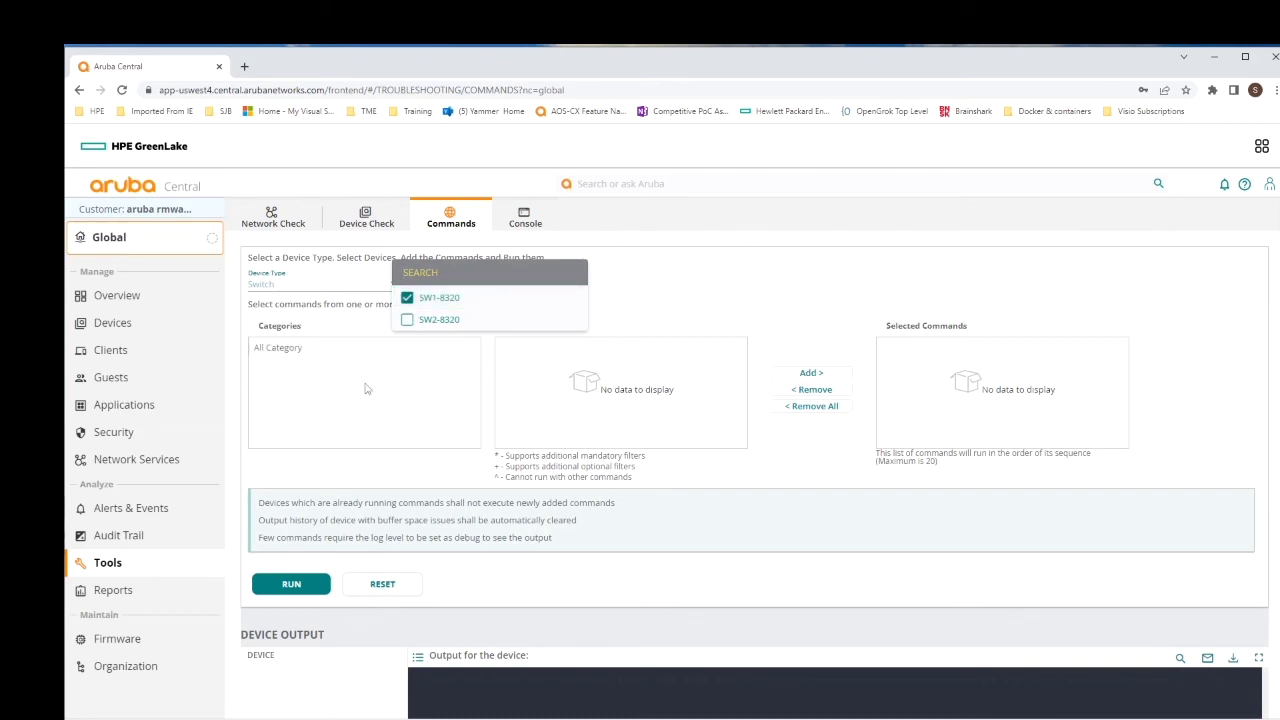
left_click(375, 390)
left_click(289, 352)
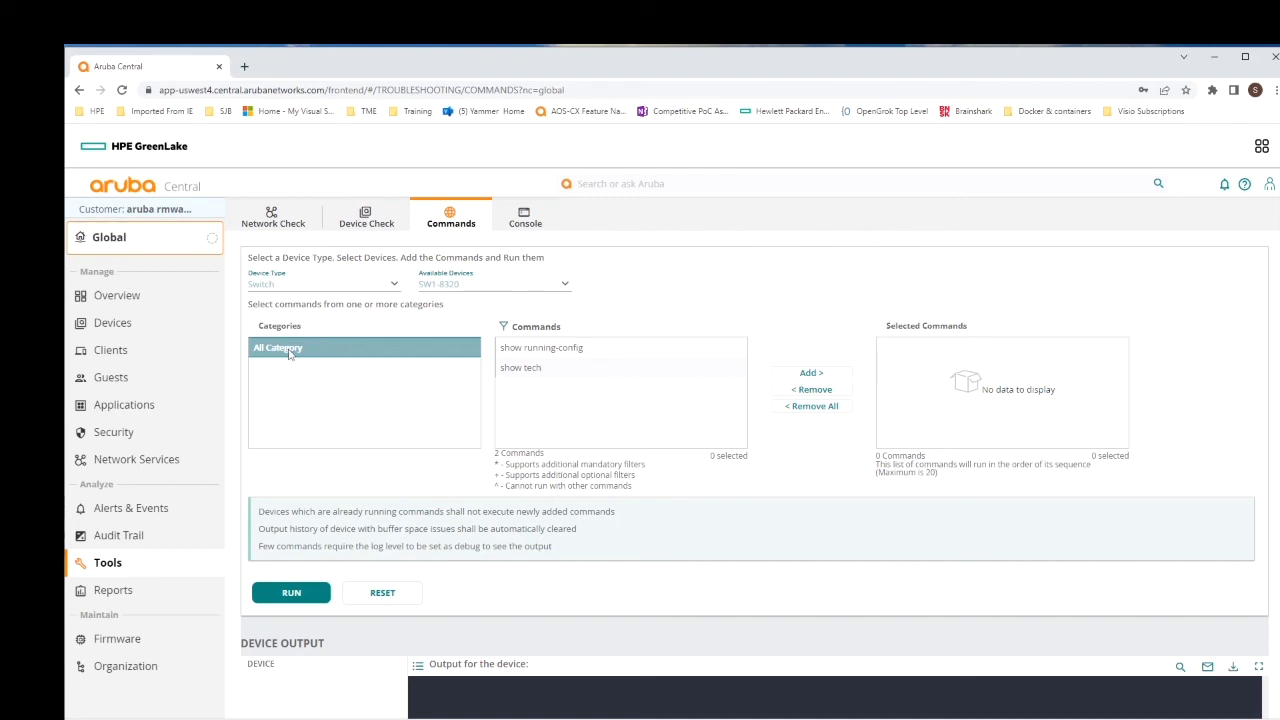
View the remote console session tool and the global reports summary
left_click(524, 218)
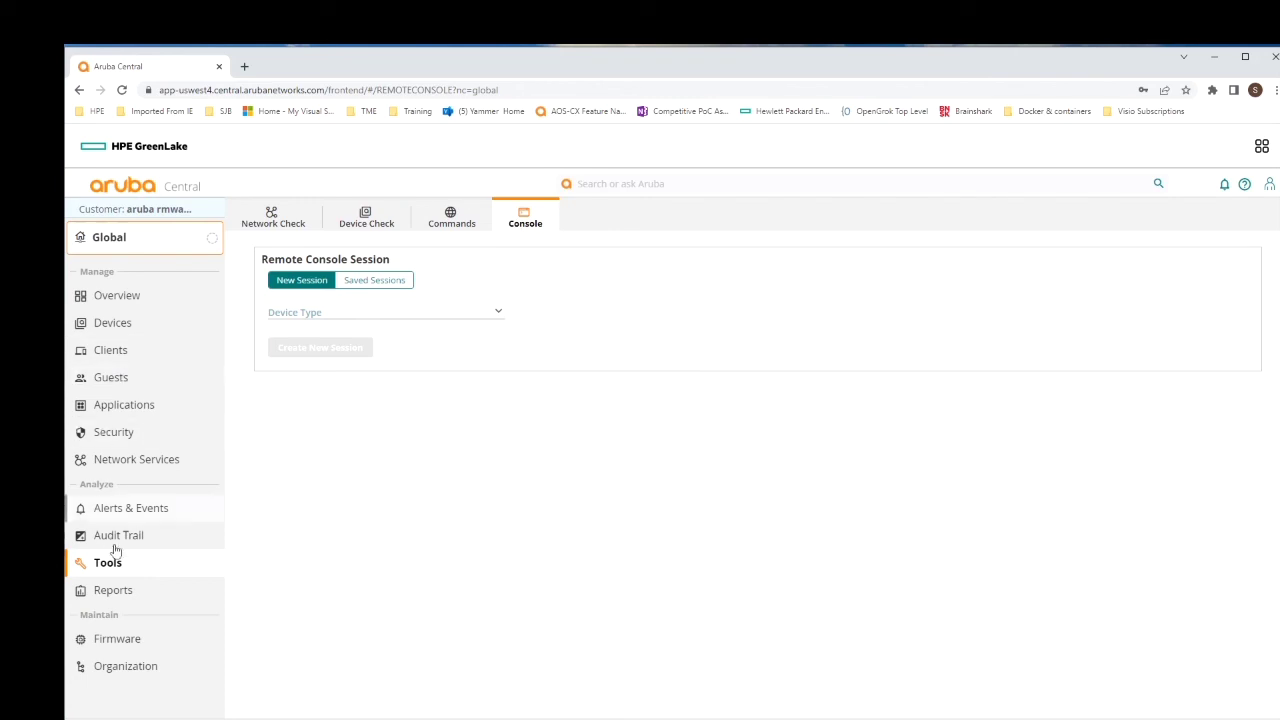
left_click(117, 592)
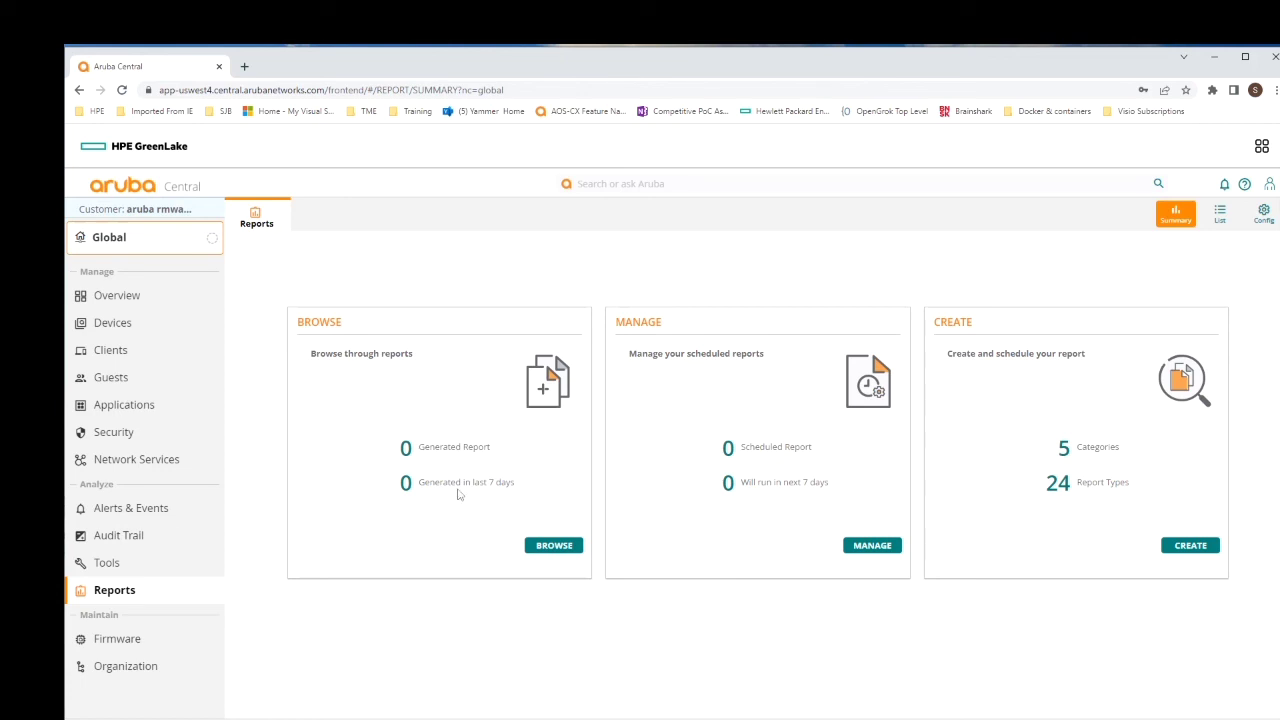
Return to the global network health overview and look through the available groups, sites and labels
left_click(124, 303)
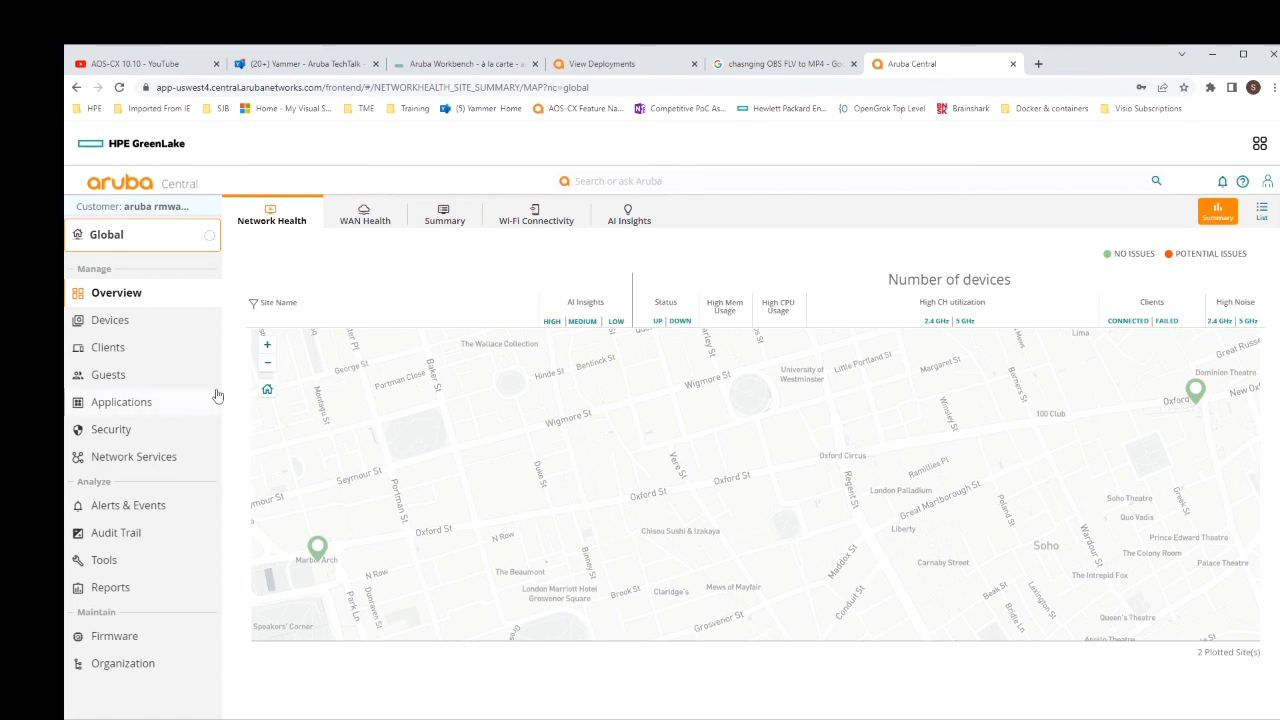
left_click(119, 240)
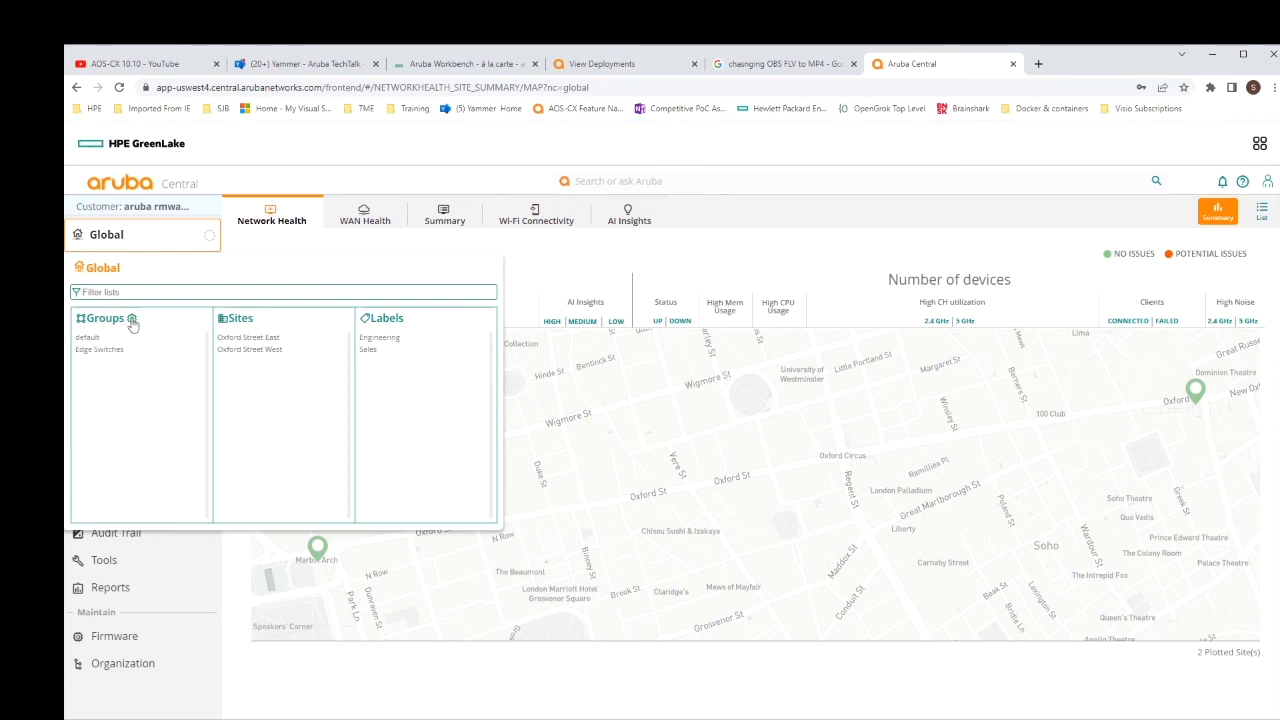
left_click(148, 246)
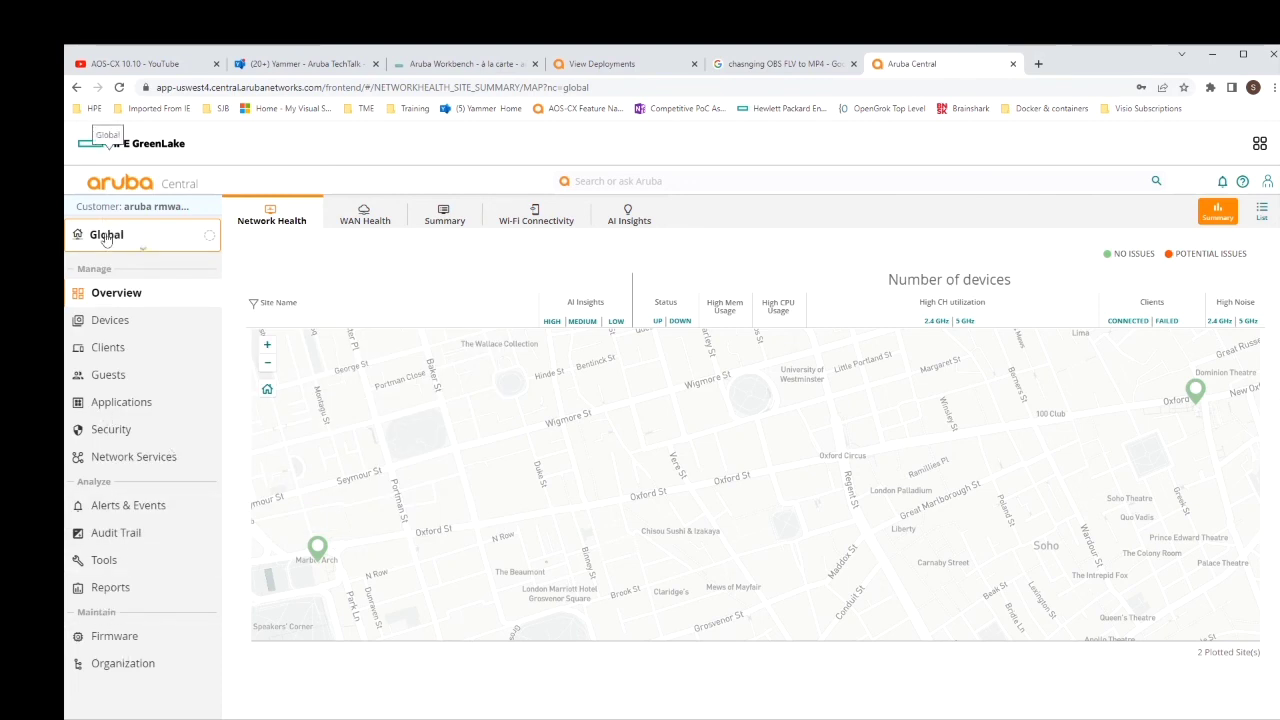
Open the organization's network structure to review its groups, sites, labels and device preprovisioning
left_click(122, 665)
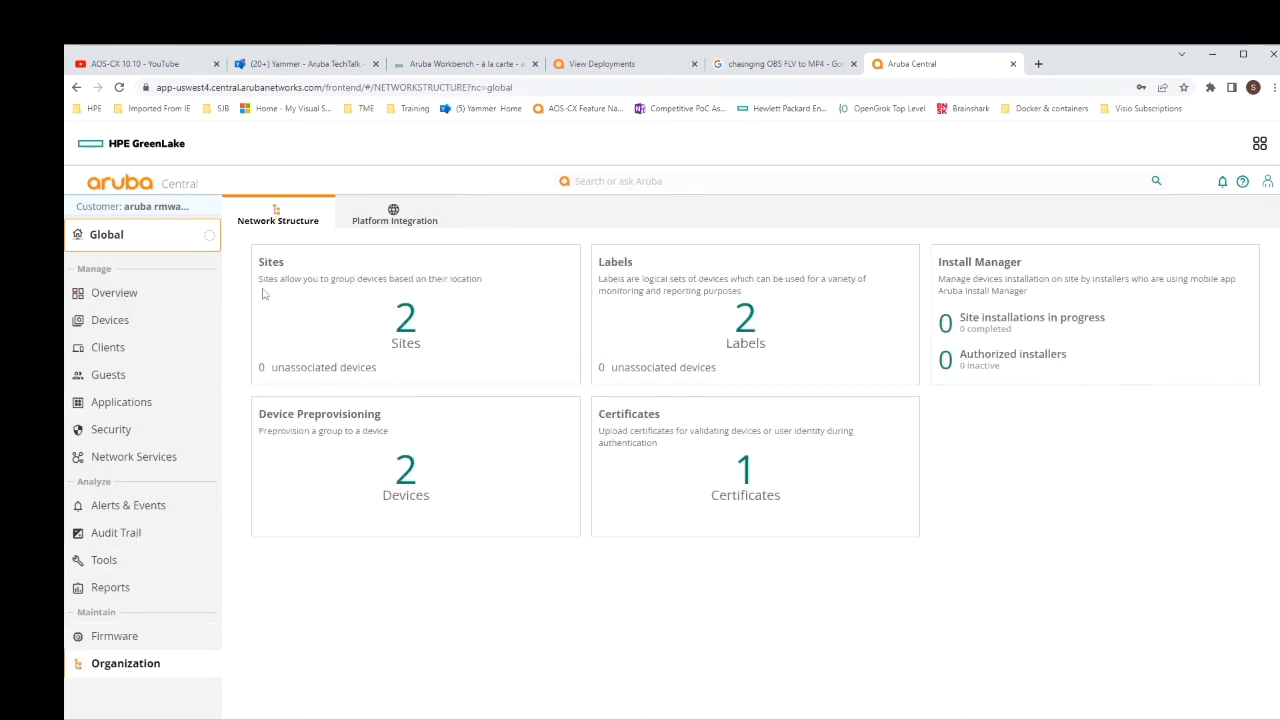
left_click(180, 655)
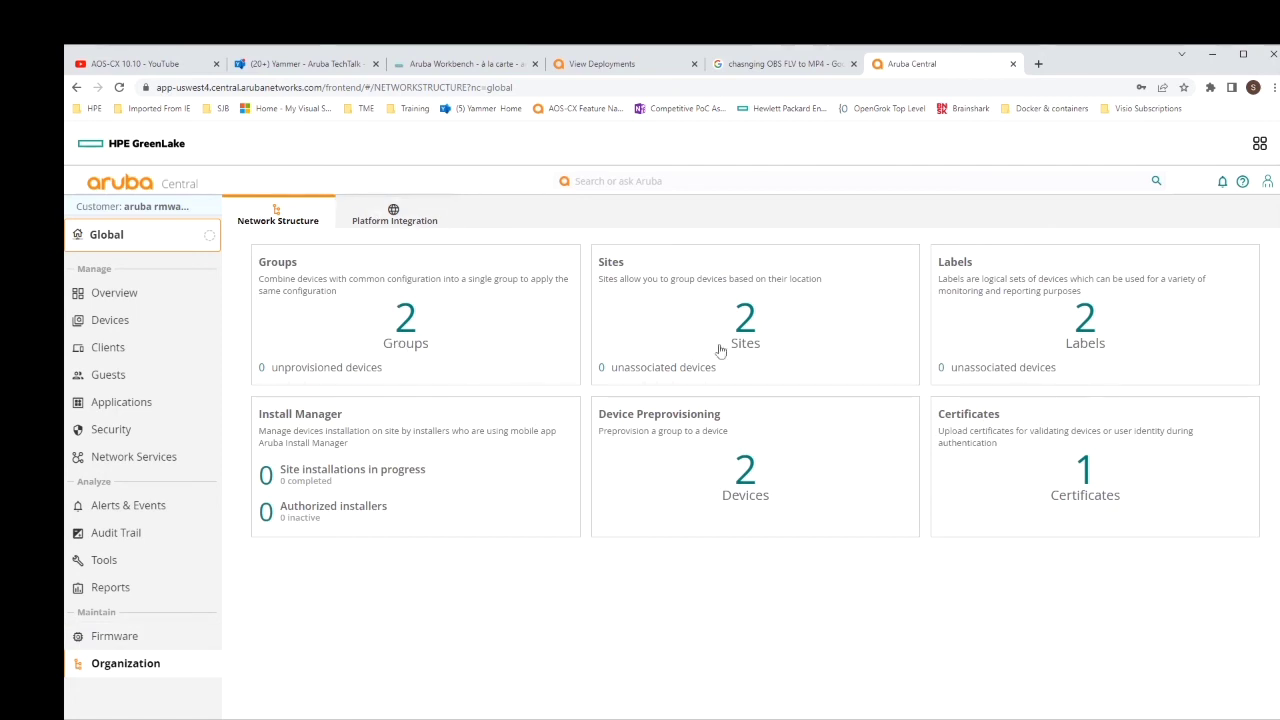
View the access point firmware page, and return to the global network health overview
left_click(118, 646)
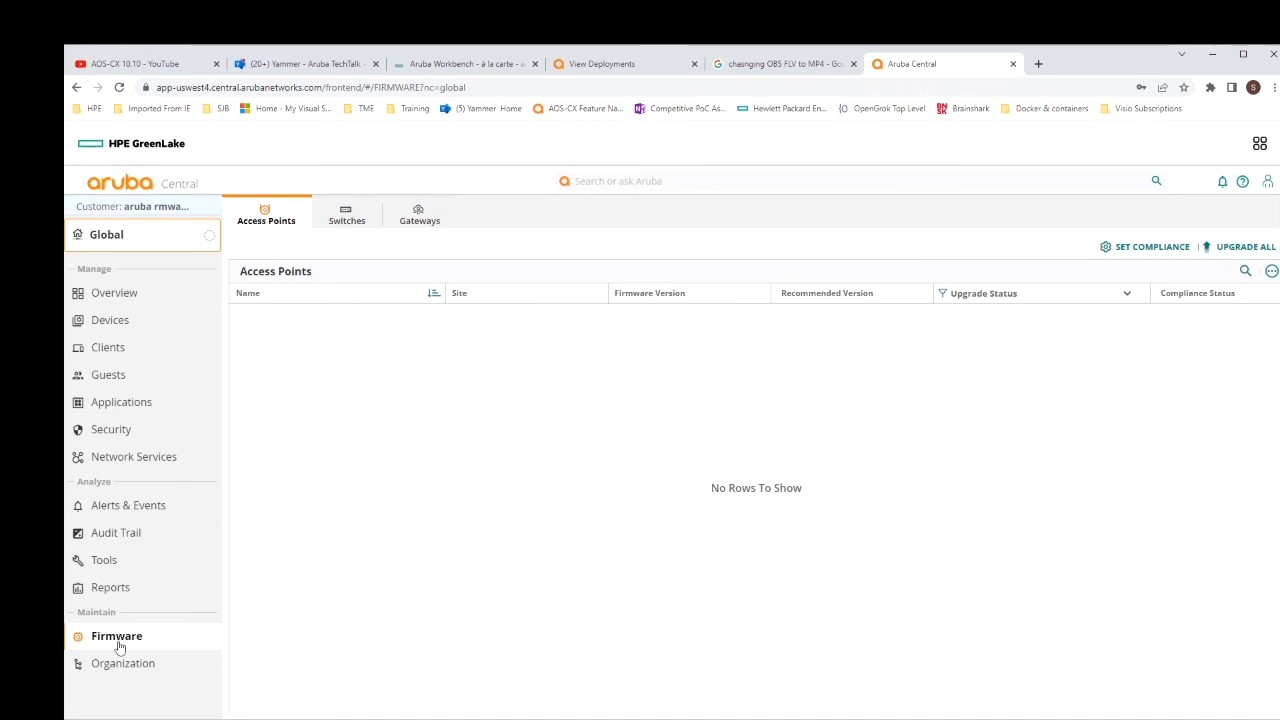
left_click(120, 295)
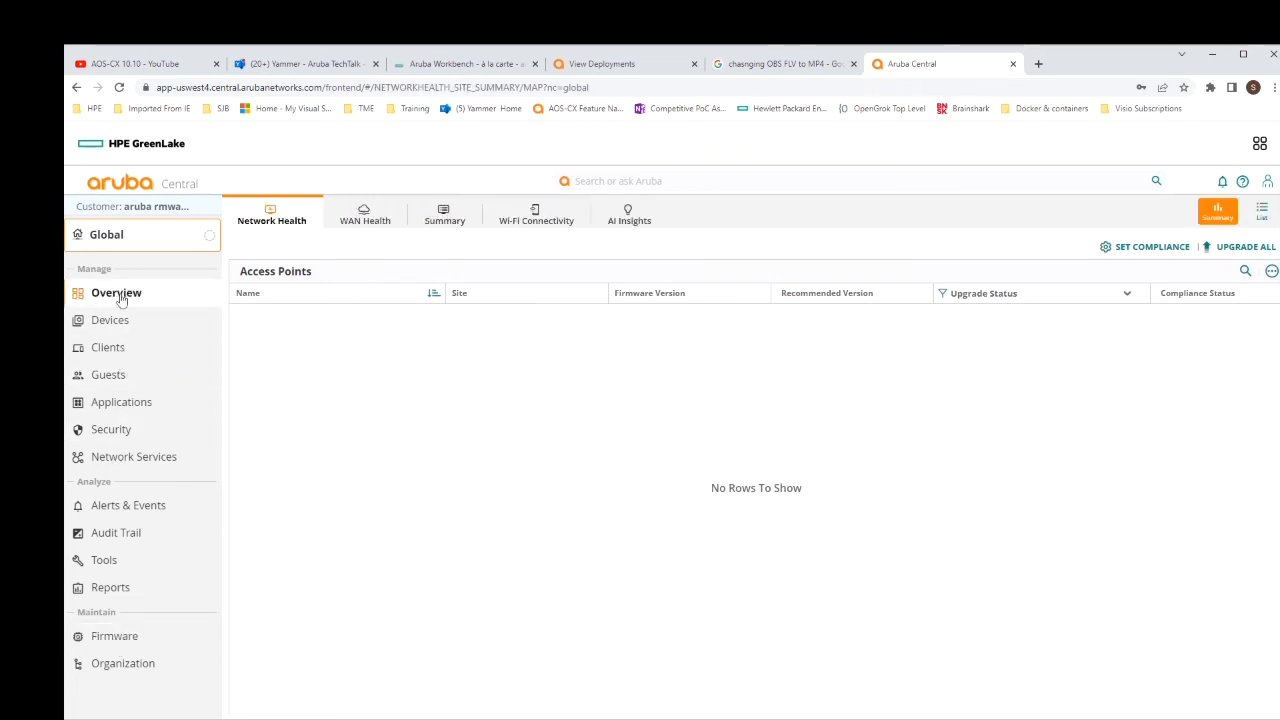